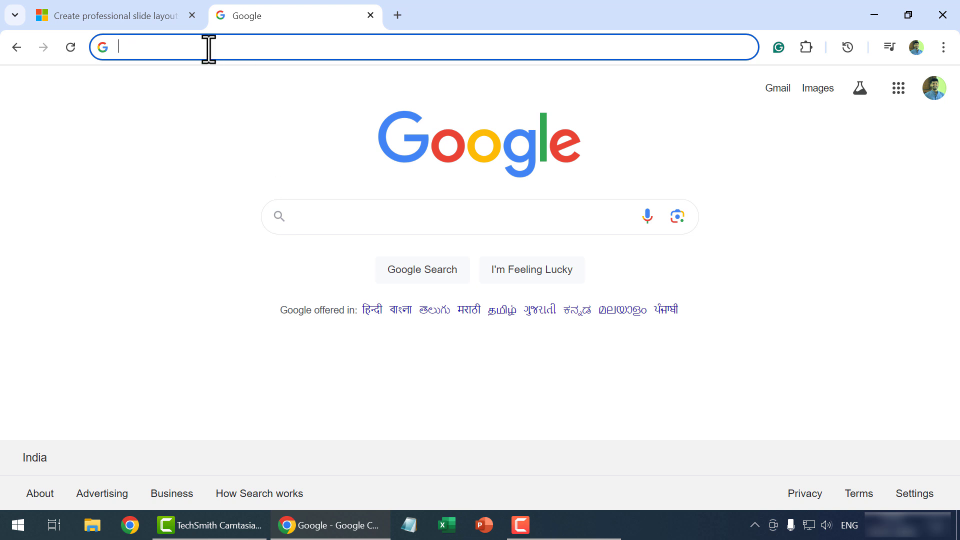
- Open ChatGPT at chat.openai.com from the 'cha' address-bar suggestion
{"action": "type", "text": "chat.openai.com"}
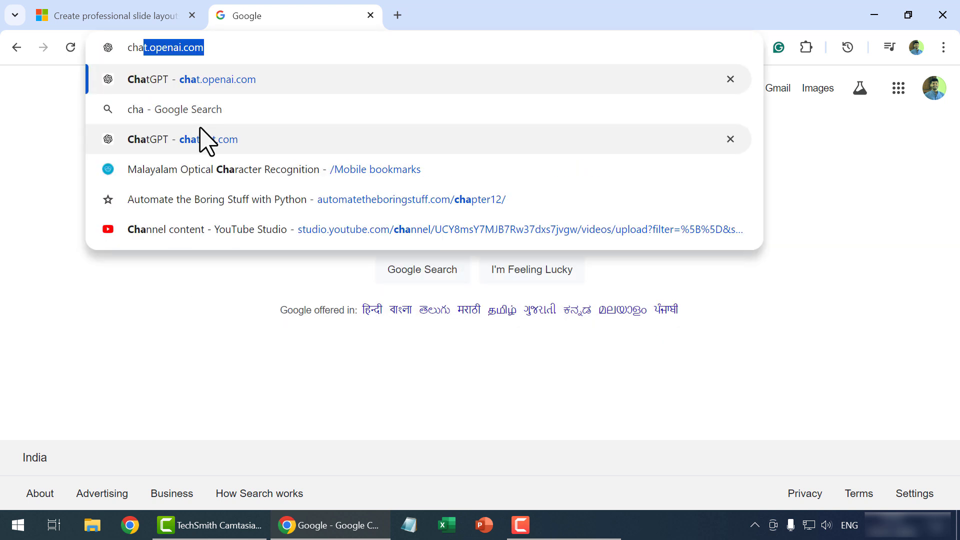
{"action": "left_click", "coordinate": [285, 81]}
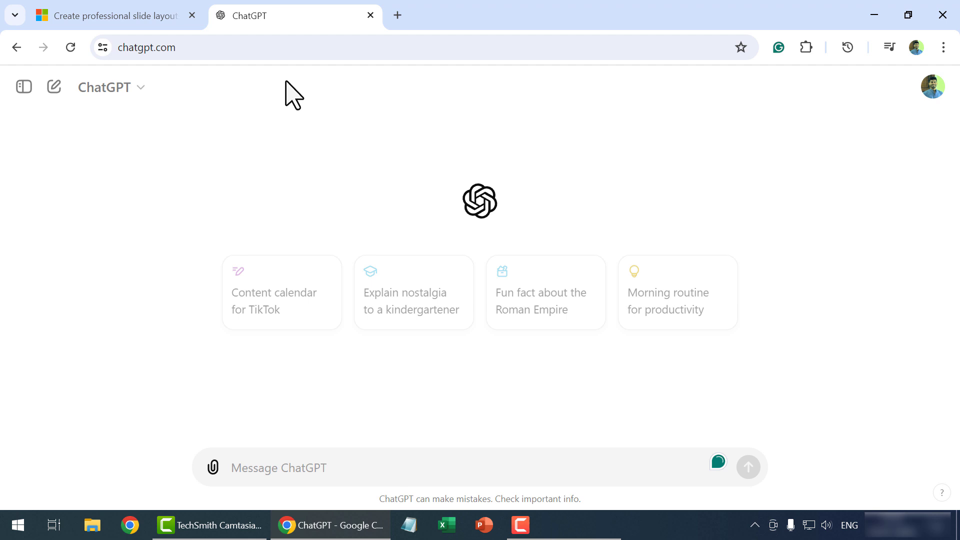
- Ask ChatGPT for VBA code that builds an Italy holiday presentation of at least 7 slides
{"action": "left_click", "coordinate": [271, 463]}
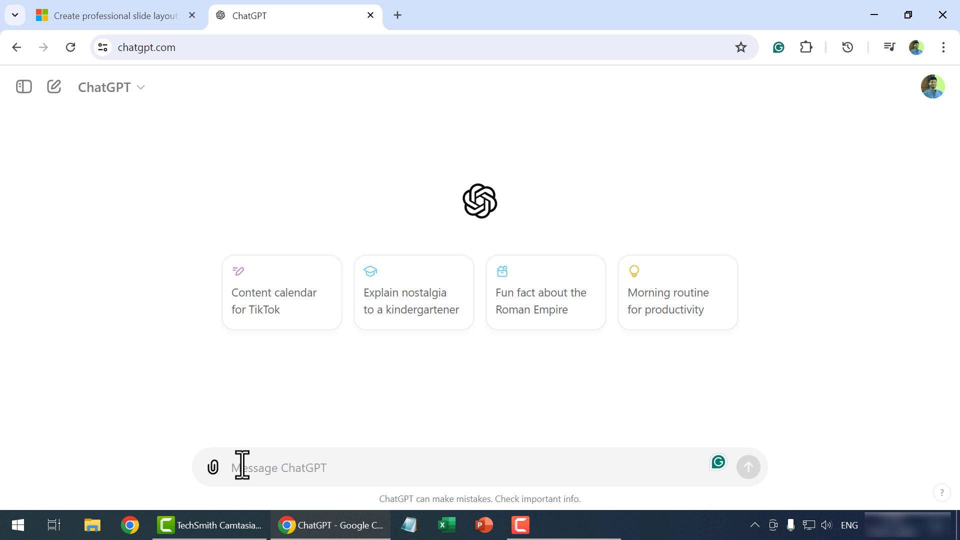
{"action": "type", "text": "Pr"}
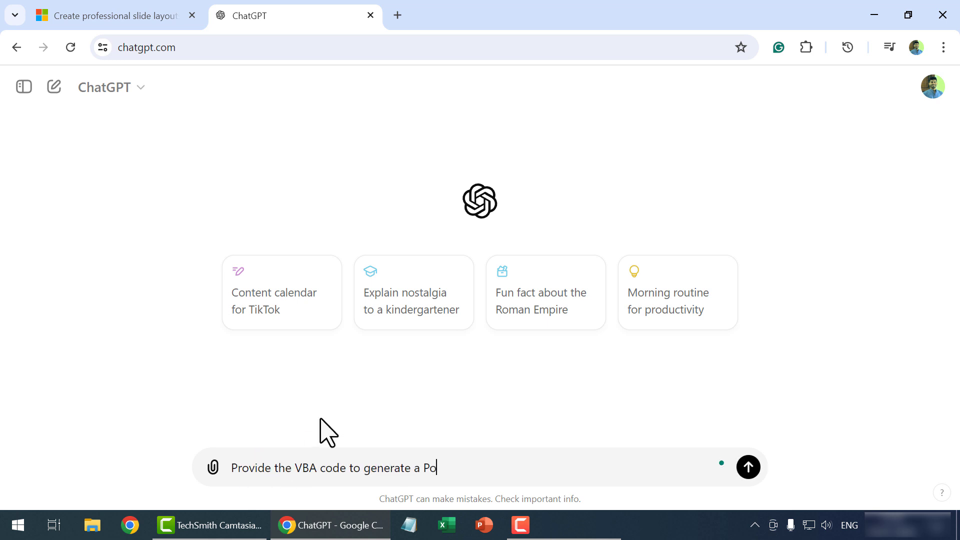
{"action": "type", "text": "ce in Italy. There should be at least 7 slides"}
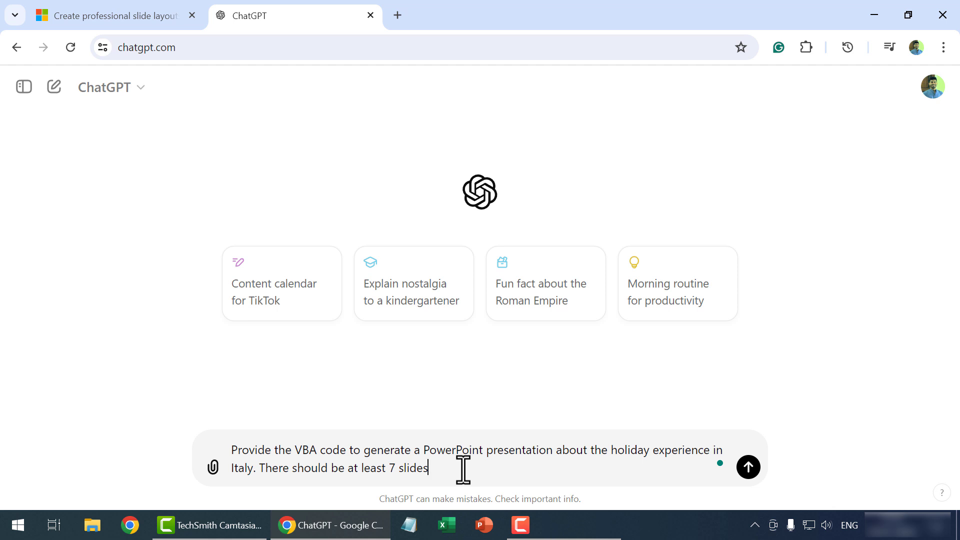
{"action": "key", "text": "Return"}
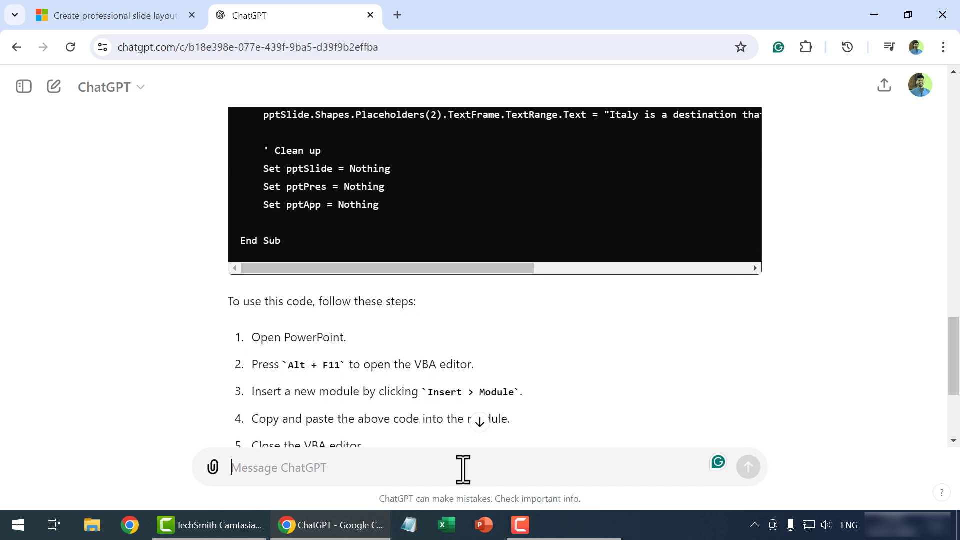
- Review the CreateItalyHolidayPresentation macro and copy the entire code block
{"action": "scroll", "coordinate": [500, 400], "scroll_direction": "down", "scroll_amount": 4}
{"action": "scroll", "coordinate": [457, 386], "scroll_direction": "up", "scroll_amount": 15}
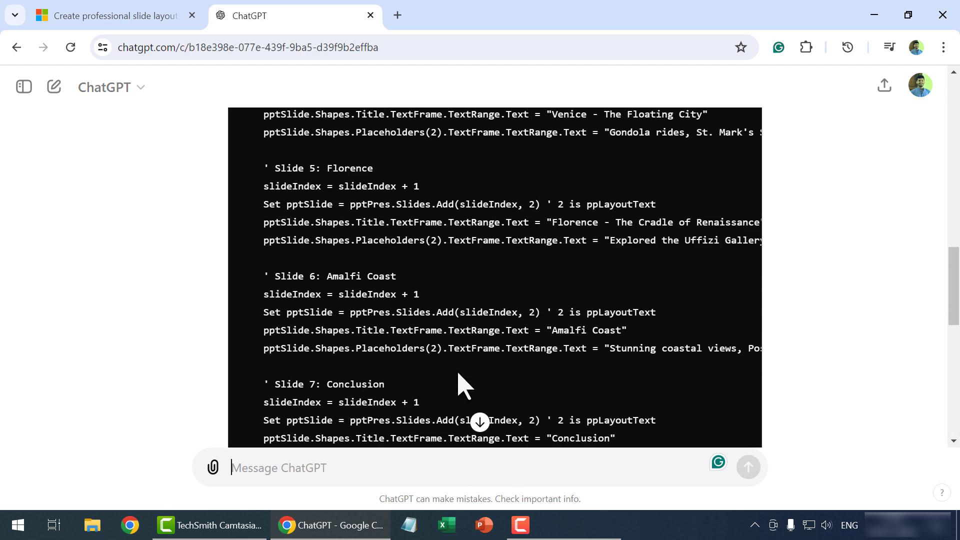
{"action": "scroll", "coordinate": [338, 271], "scroll_direction": "up", "scroll_amount": 5}
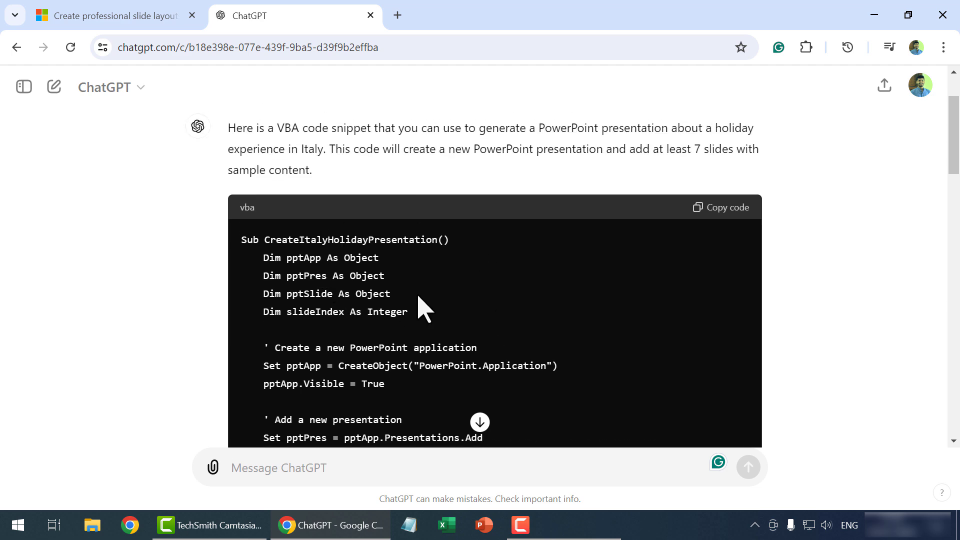
{"action": "scroll", "coordinate": [422, 308], "scroll_direction": "down", "scroll_amount": 10}
{"action": "scroll", "coordinate": [420, 304], "scroll_direction": "down", "scroll_amount": 10}
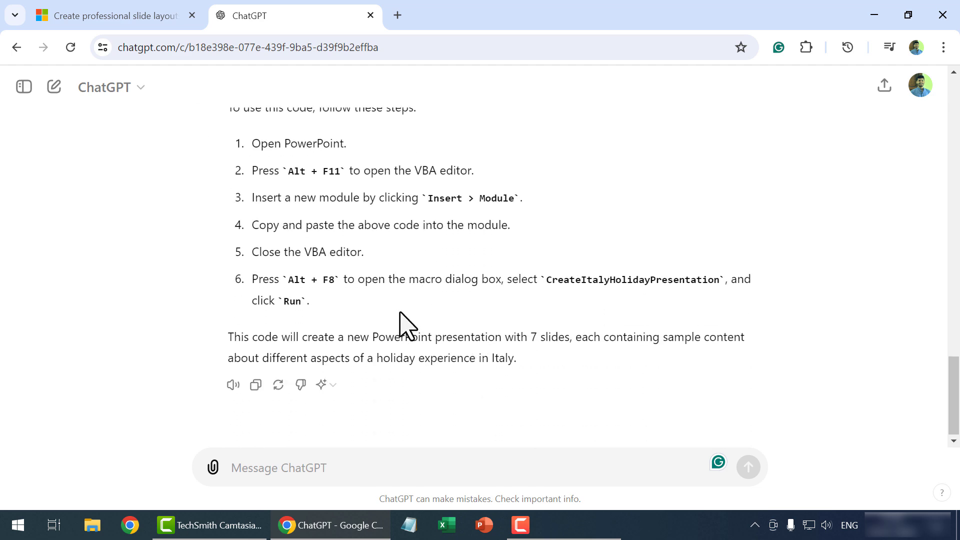
{"action": "scroll", "coordinate": [306, 236], "scroll_direction": "up", "scroll_amount": 2}
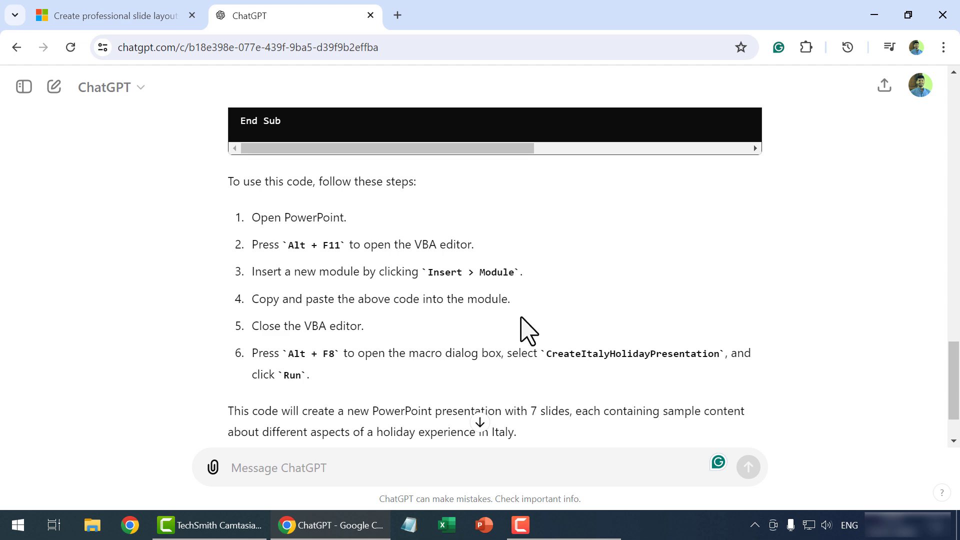
{"action": "scroll", "coordinate": [523, 330], "scroll_direction": "up", "scroll_amount": 20}
{"action": "scroll", "coordinate": [523, 330], "scroll_direction": "up", "scroll_amount": 2}
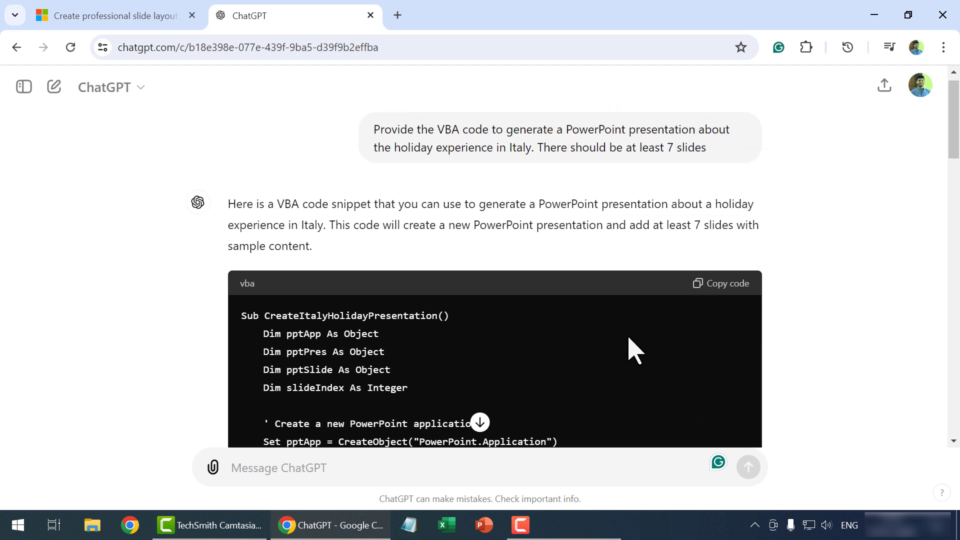
{"action": "left_click", "coordinate": [728, 286]}
- Launch PowerPoint and create blank Presentation1, briefly opening and closing the VBA editor
{"action": "left_click", "coordinate": [484, 525]}
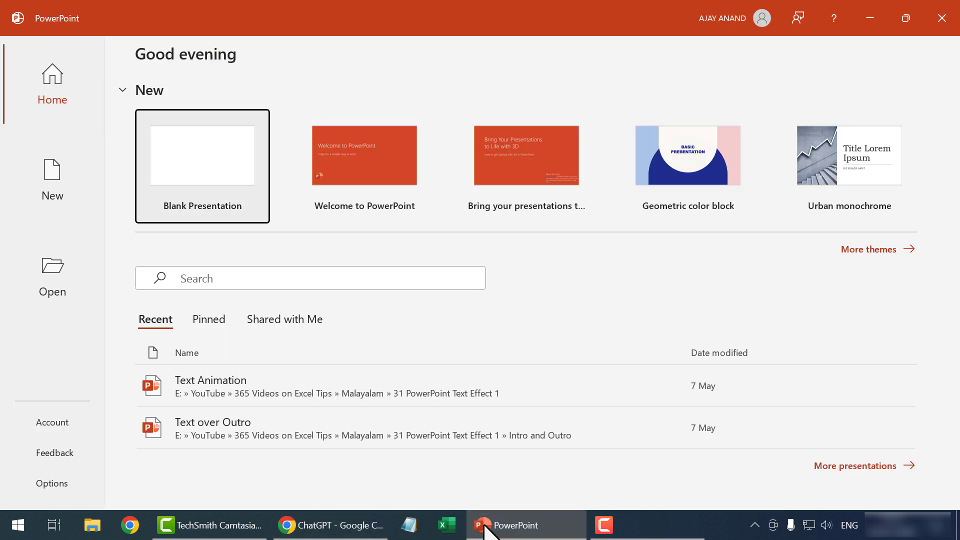
{"action": "left_click", "coordinate": [214, 173]}
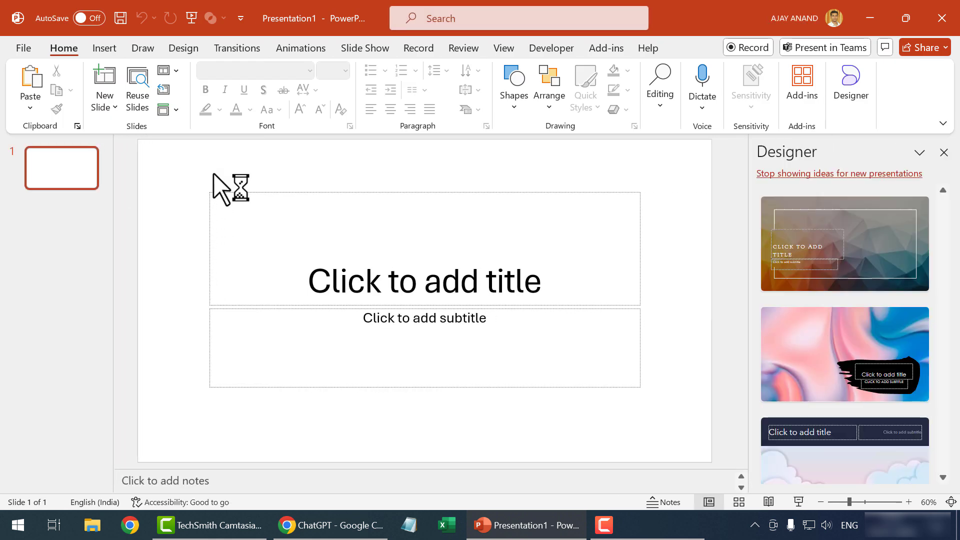
{"action": "key", "text": "alt+F11"}
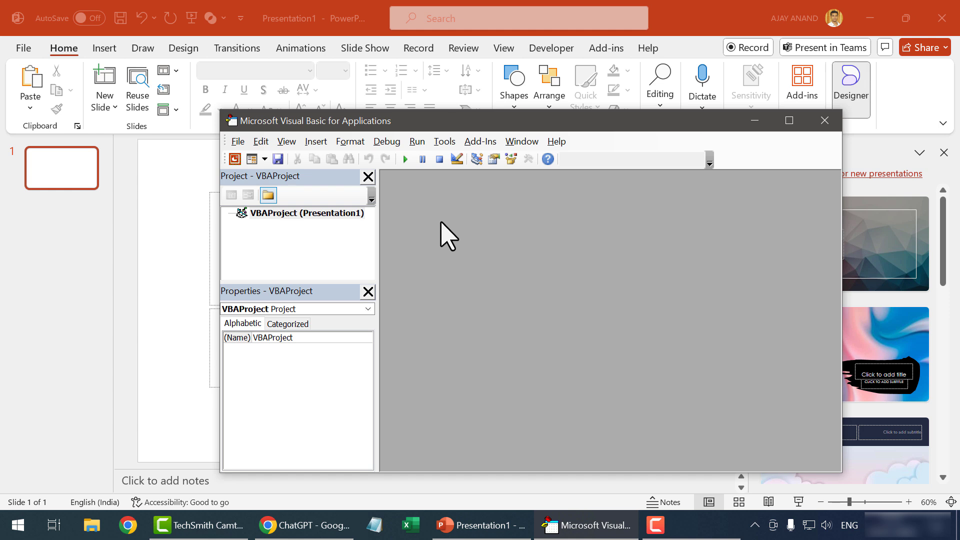
{"action": "left_click", "coordinate": [824, 120]}
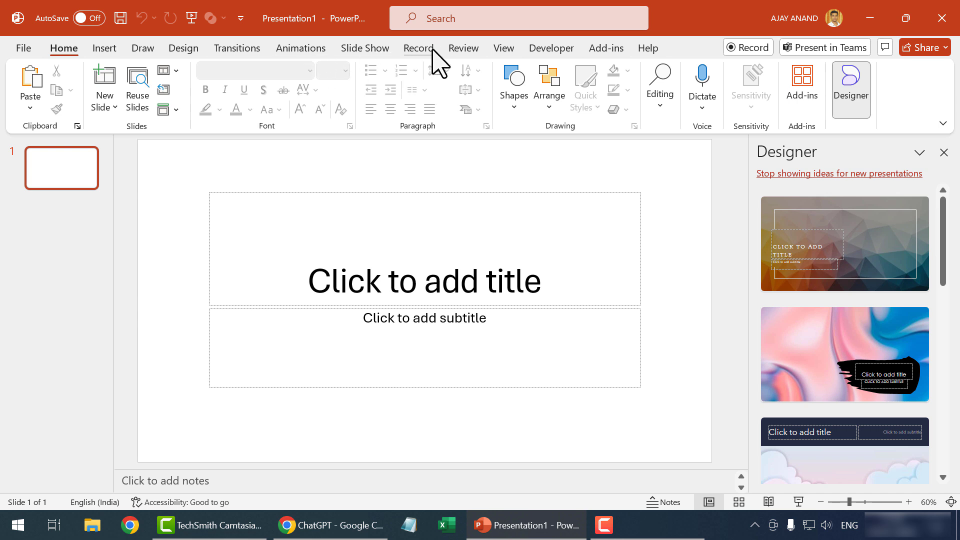
- Turn on the Developer tab through Customize the Ribbon and switch to it
{"action": "right_click", "coordinate": [421, 49]}
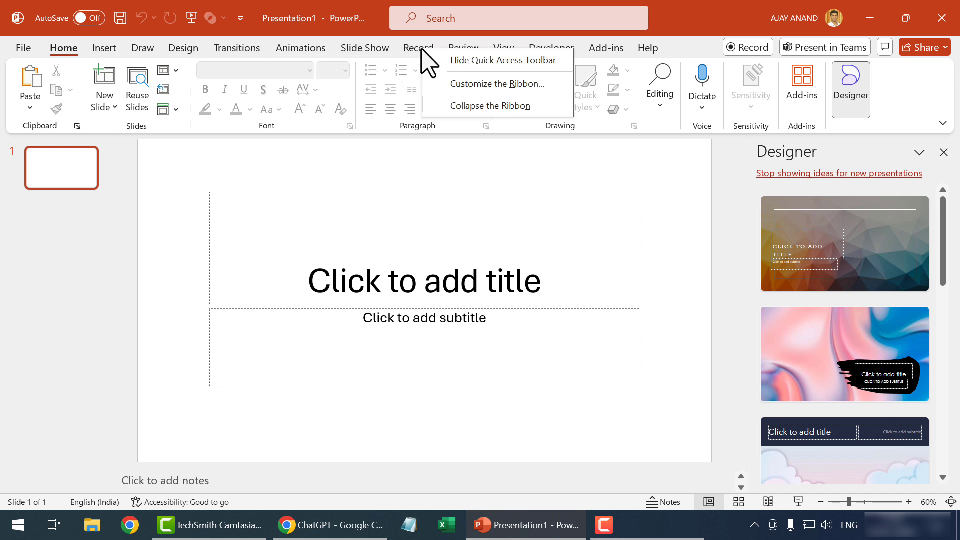
{"action": "left_click", "coordinate": [481, 84]}
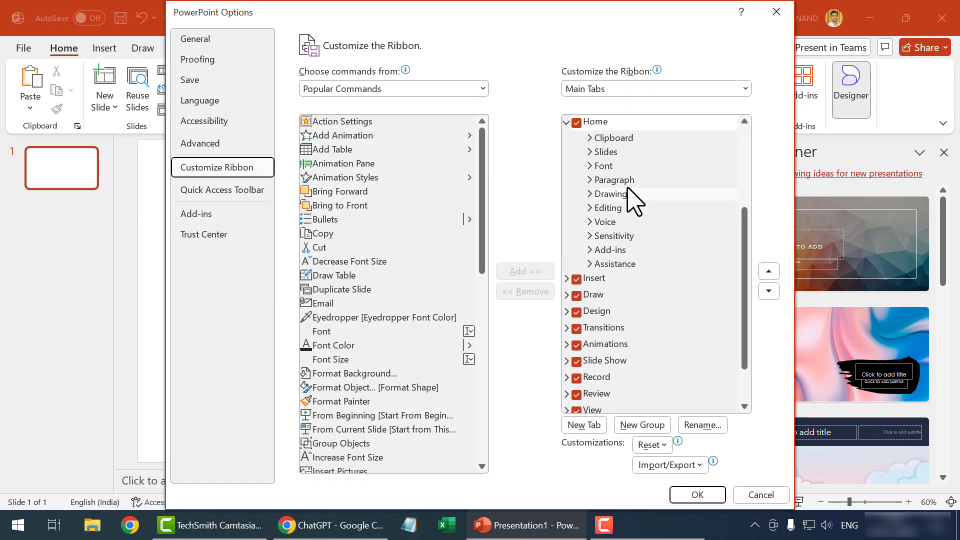
{"action": "left_click", "coordinate": [567, 123]}
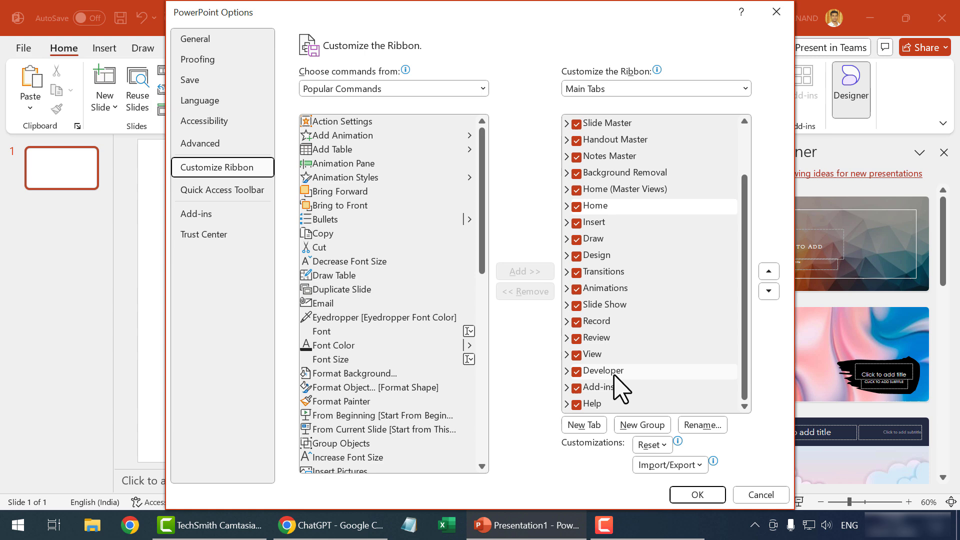
{"action": "left_click", "coordinate": [577, 371]}
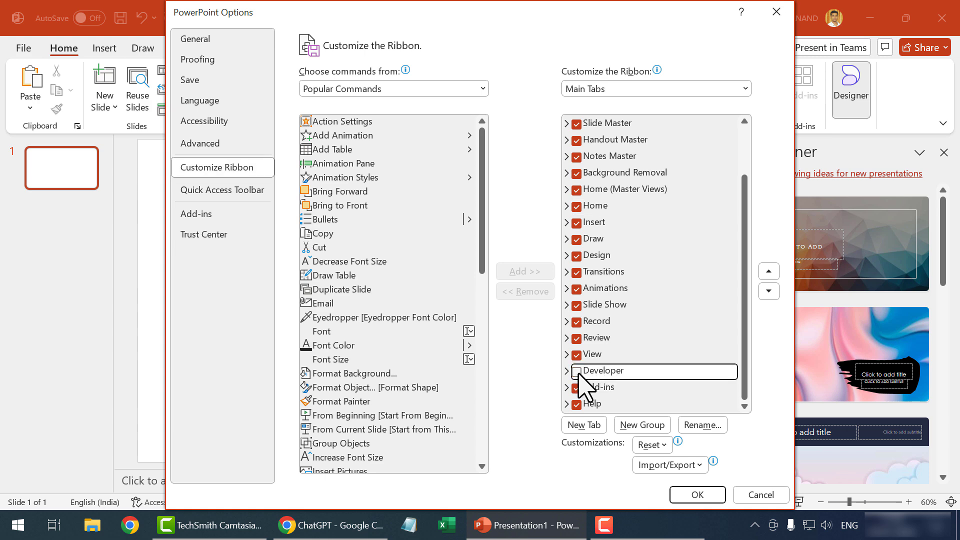
{"action": "left_click", "coordinate": [680, 487]}
{"action": "left_click", "coordinate": [536, 48]}
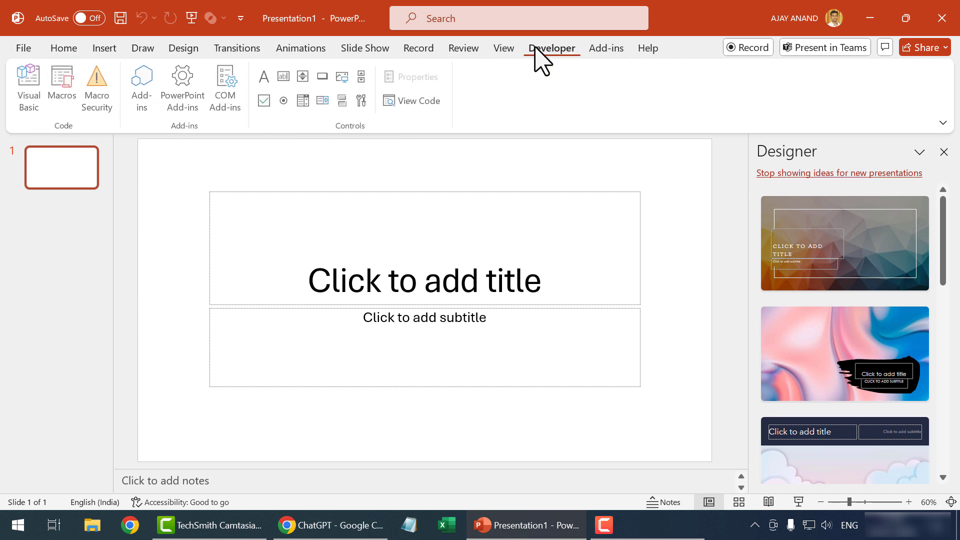
- Insert a new module in the VBA project and paste the Italy holiday macro into it
{"action": "left_click", "coordinate": [30, 114]}
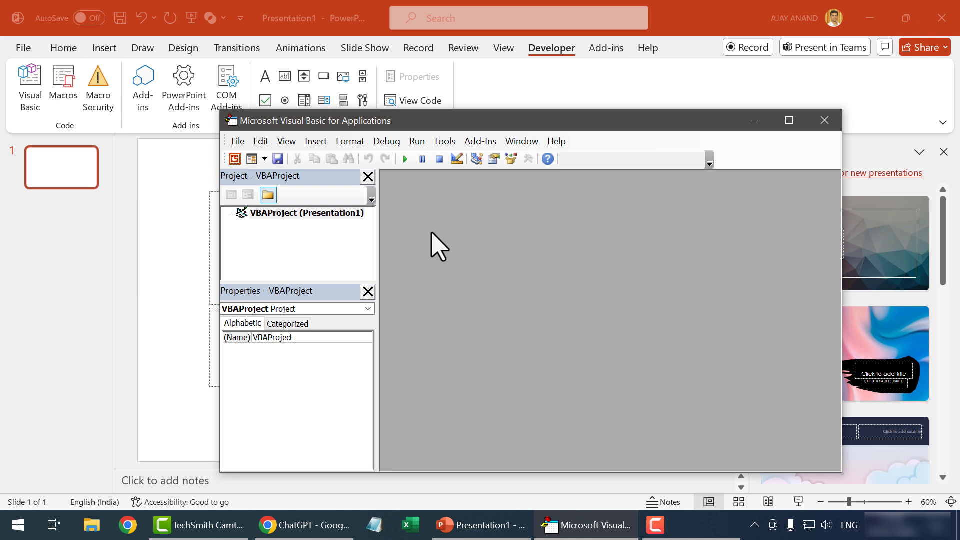
{"action": "right_click", "coordinate": [326, 213]}
{"action": "mouse_move", "coordinate": [414, 295]}
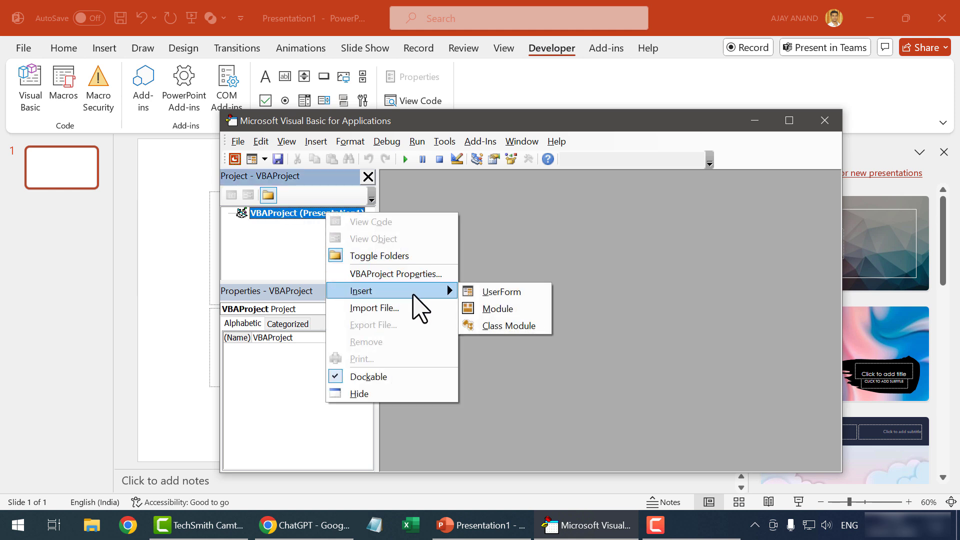
{"action": "left_click", "coordinate": [524, 311]}
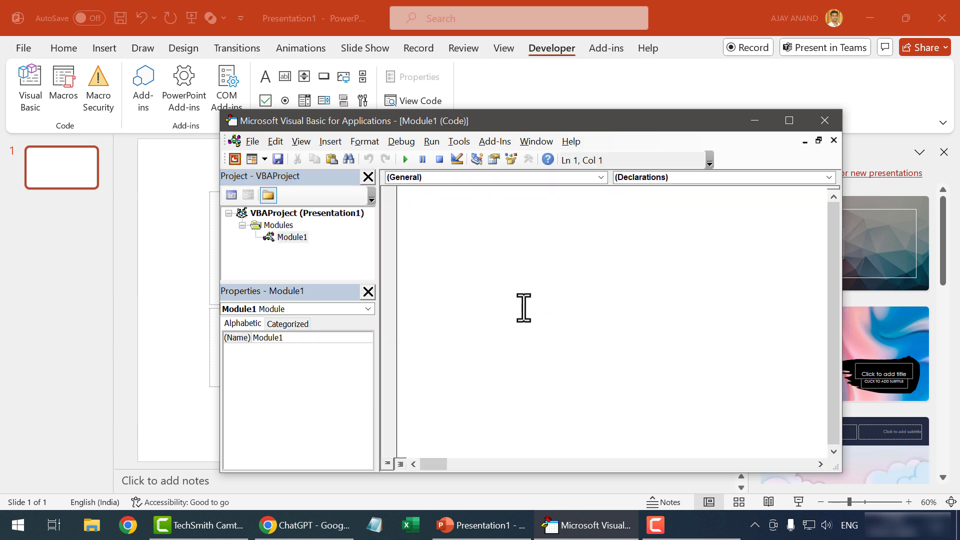
{"action": "right_click", "coordinate": [428, 206]}
{"action": "left_click", "coordinate": [462, 249]}
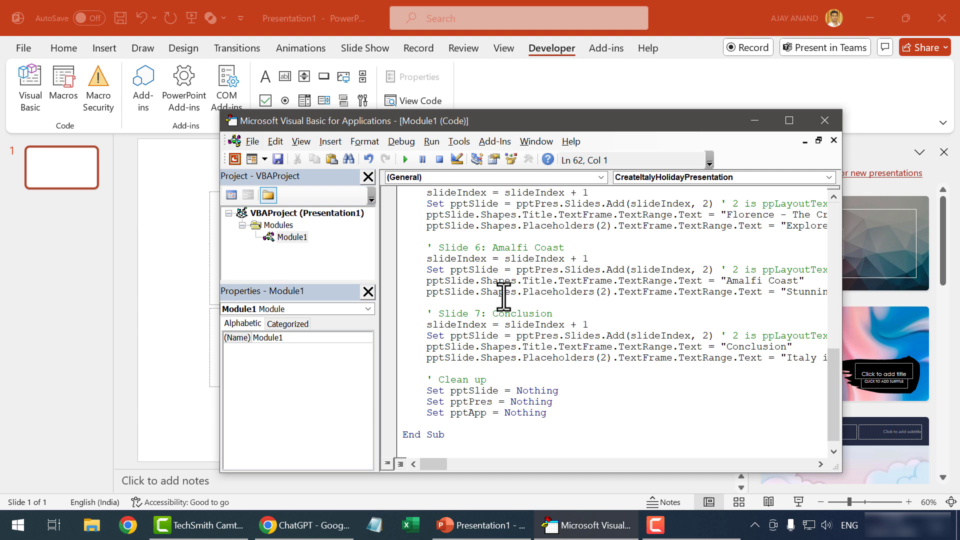
{"action": "scroll", "coordinate": [506, 296], "scroll_direction": "up", "scroll_amount": 13}
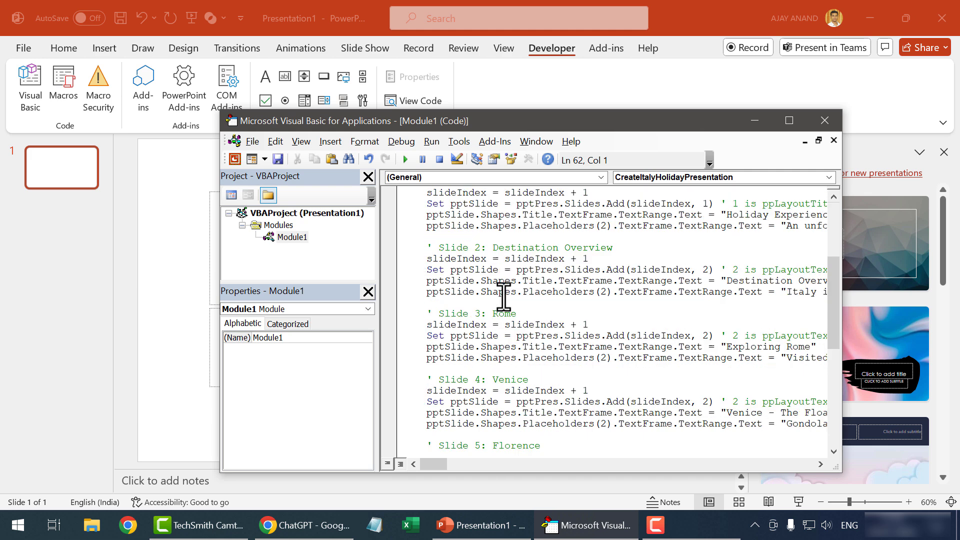
- Run the CreateItalyHolidayPresentation macro from the Macros dialog to build the seven-slide deck
{"action": "left_click", "coordinate": [824, 122]}
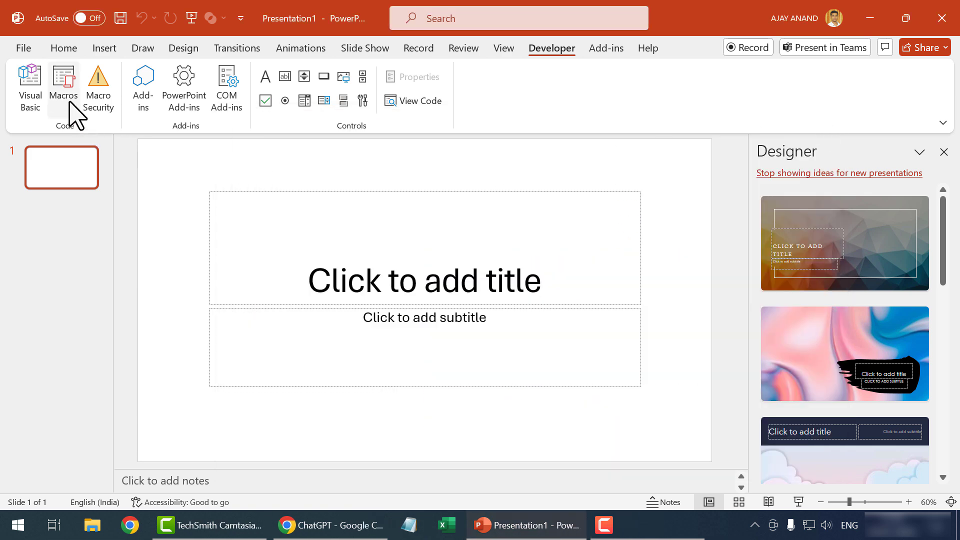
{"action": "left_click", "coordinate": [63, 87]}
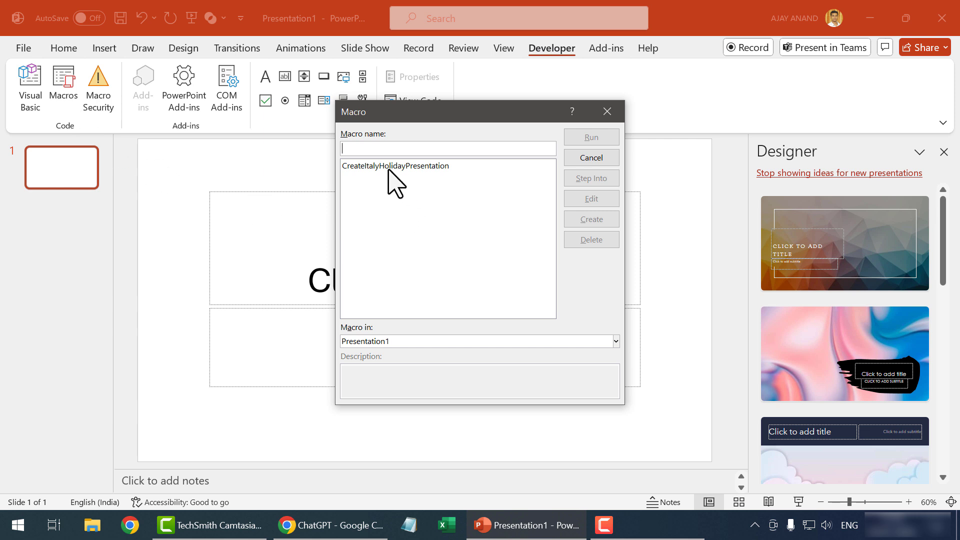
{"action": "left_click", "coordinate": [403, 167]}
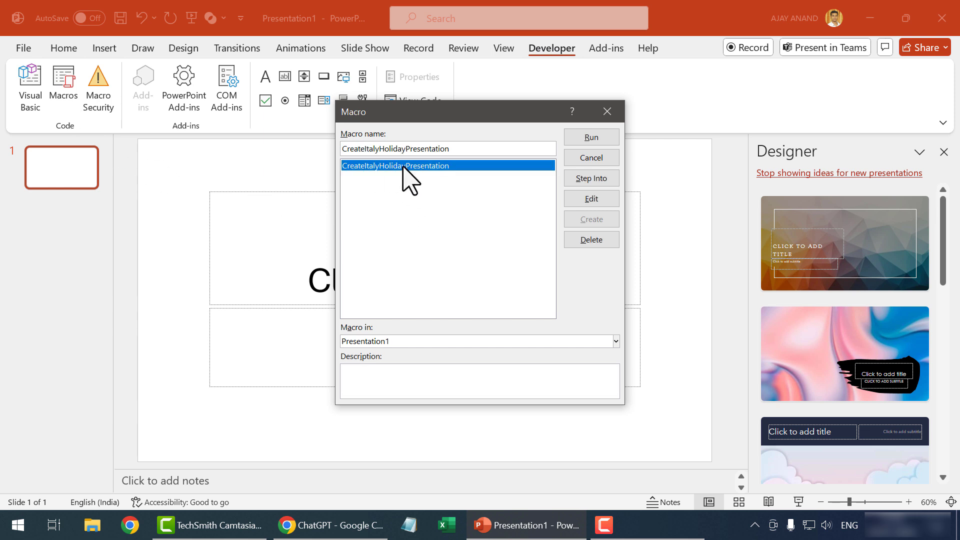
{"action": "left_click", "coordinate": [595, 140]}
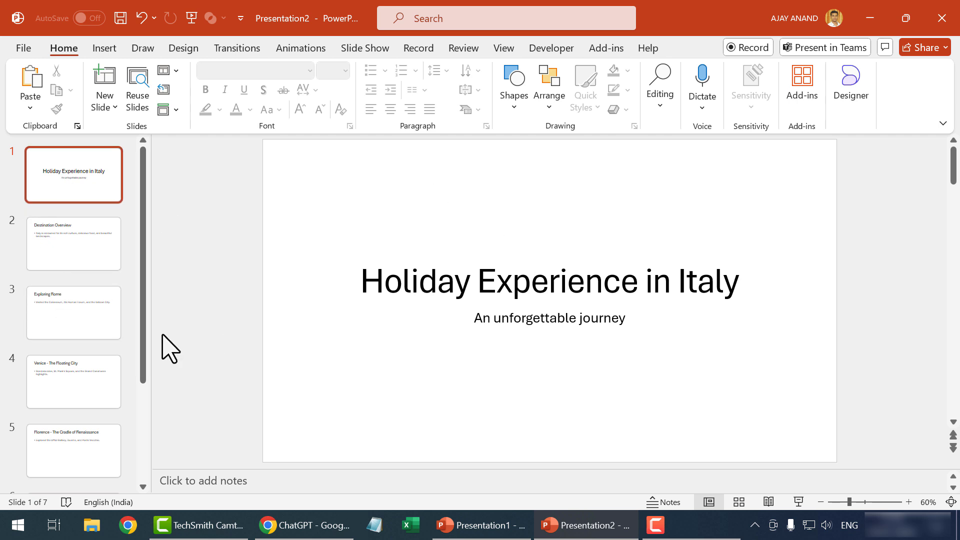
{"action": "scroll", "coordinate": [77, 300], "scroll_direction": "down", "scroll_amount": 5}
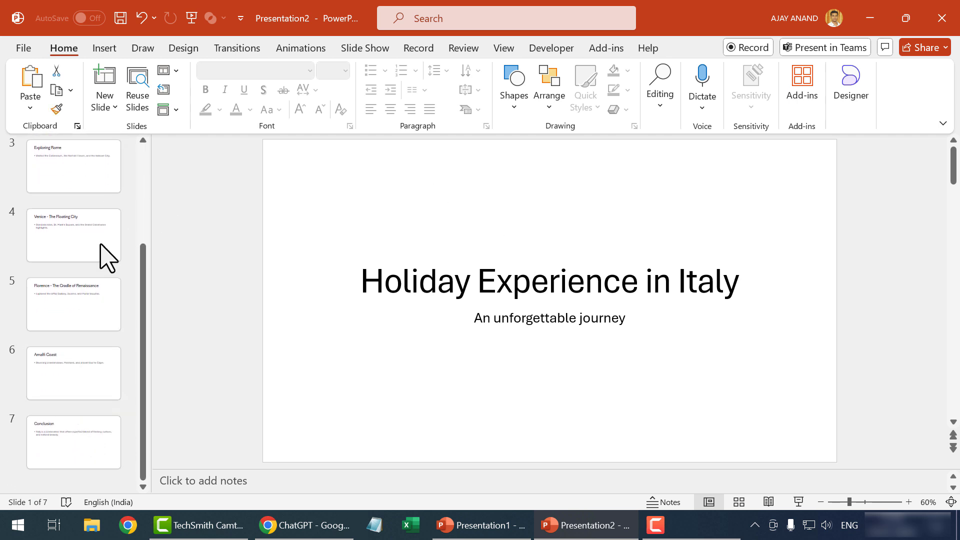
{"action": "scroll", "coordinate": [102, 256], "scroll_direction": "up", "scroll_amount": 5}
{"action": "left_click", "coordinate": [100, 262]}
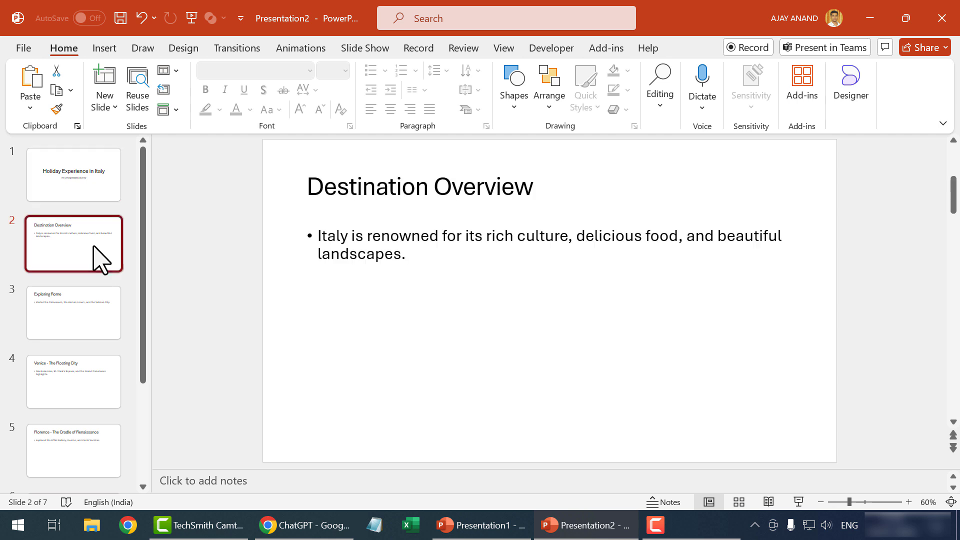
{"action": "left_click", "coordinate": [85, 302]}
{"action": "left_click", "coordinate": [88, 393]}
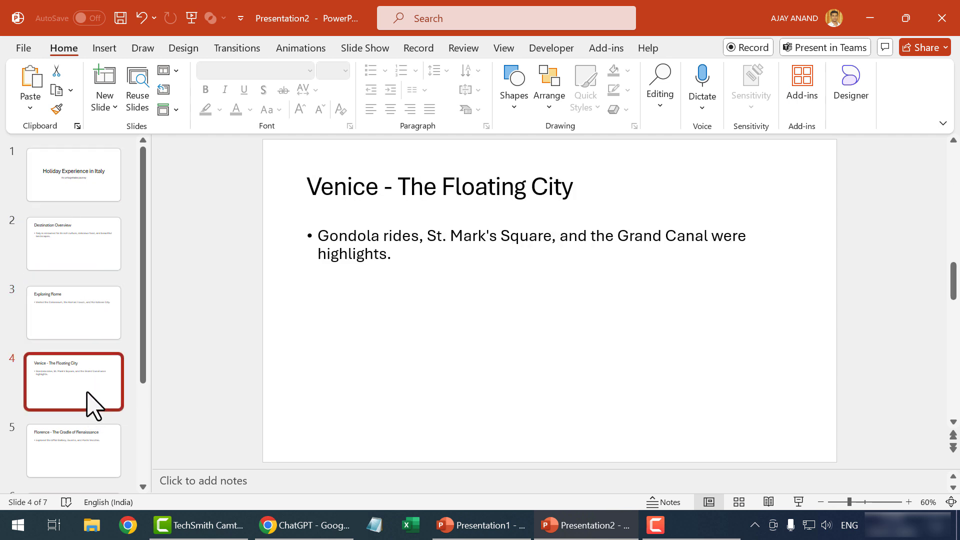
{"action": "left_click", "coordinate": [77, 450]}
{"action": "scroll", "coordinate": [80, 435], "scroll_direction": "down", "scroll_amount": 3}
{"action": "left_click", "coordinate": [78, 425]}
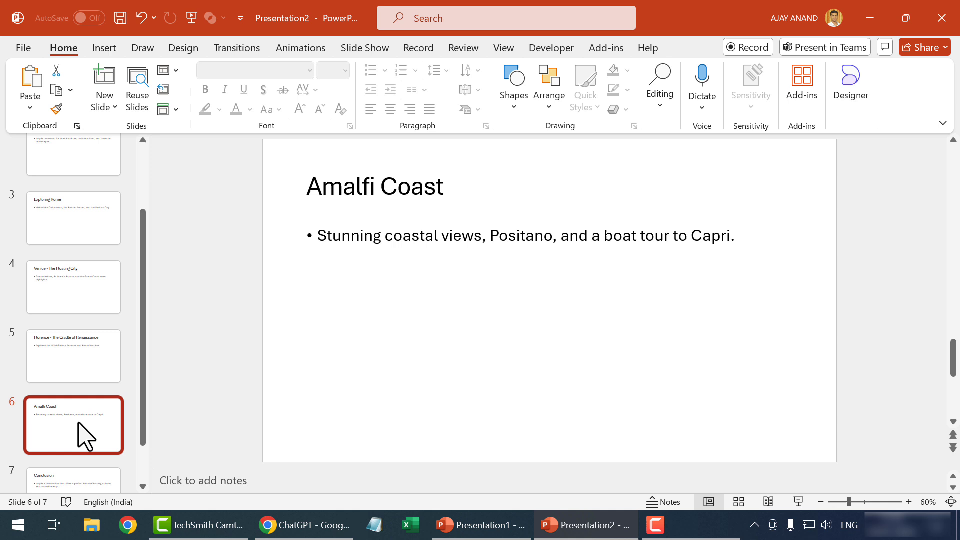
{"action": "scroll", "coordinate": [80, 435], "scroll_direction": "up", "scroll_amount": 3}
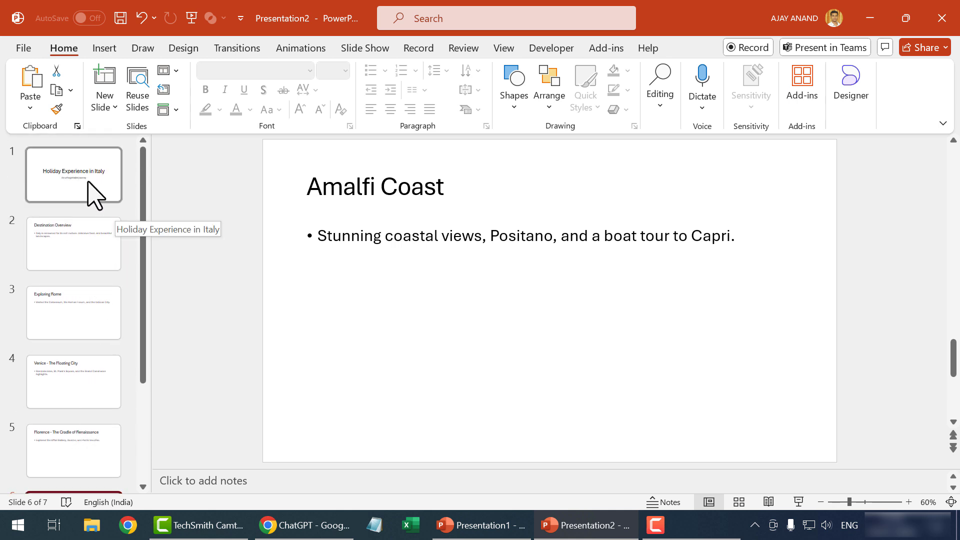
{"action": "left_click", "coordinate": [92, 195]}
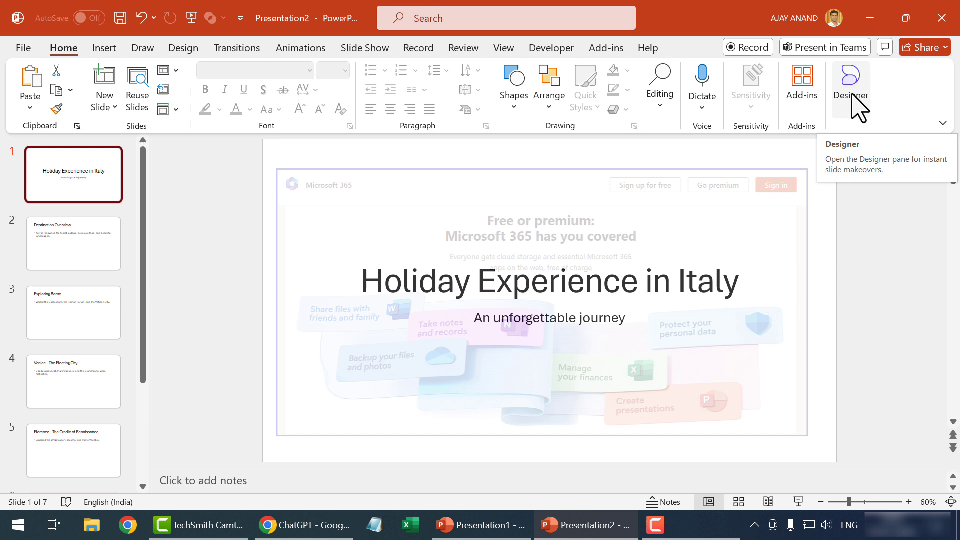
- Apply the dark Cinque Terre photo Designer layout to the title slide
{"action": "left_click", "coordinate": [853, 95]}
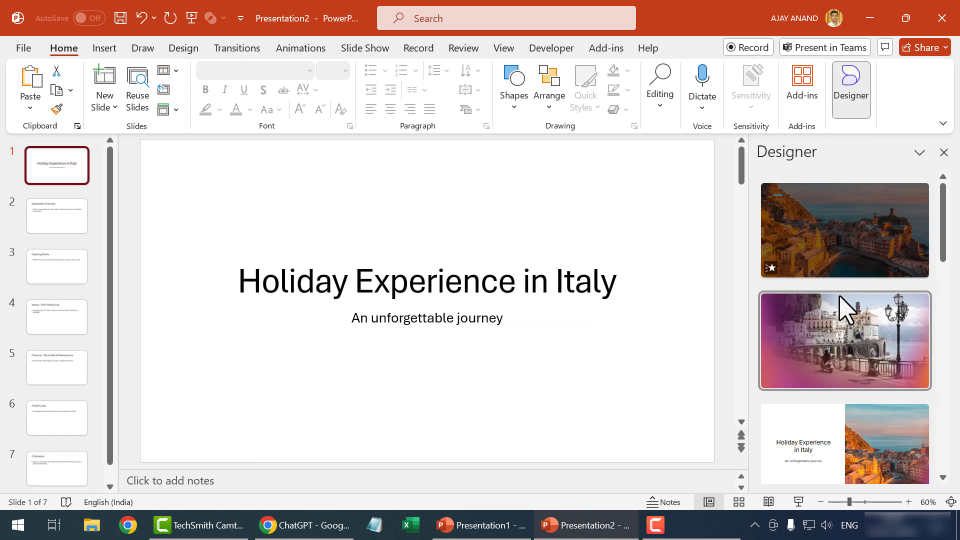
{"action": "scroll", "coordinate": [844, 300], "scroll_direction": "down", "scroll_amount": 3}
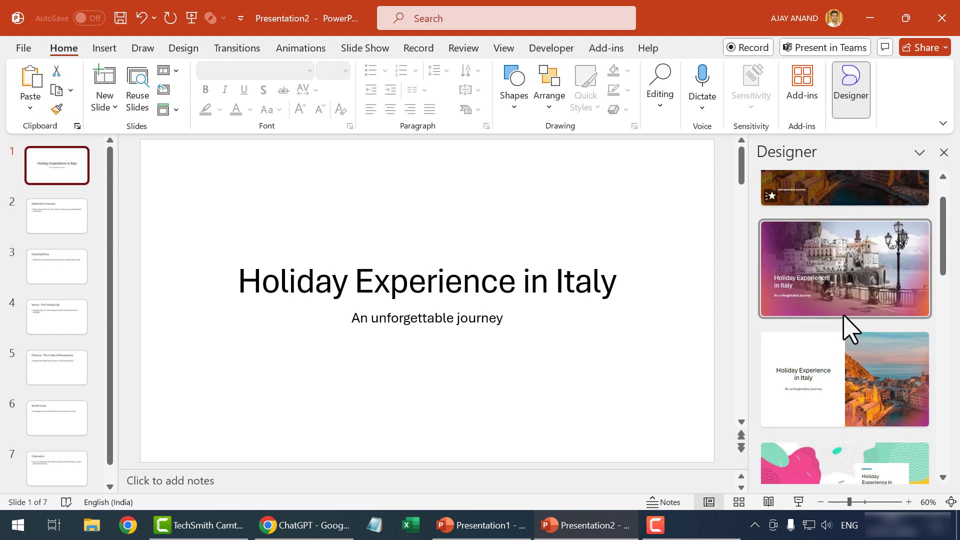
{"action": "scroll", "coordinate": [843, 380], "scroll_direction": "down", "scroll_amount": 3}
{"action": "scroll", "coordinate": [842, 407], "scroll_direction": "up", "scroll_amount": 6}
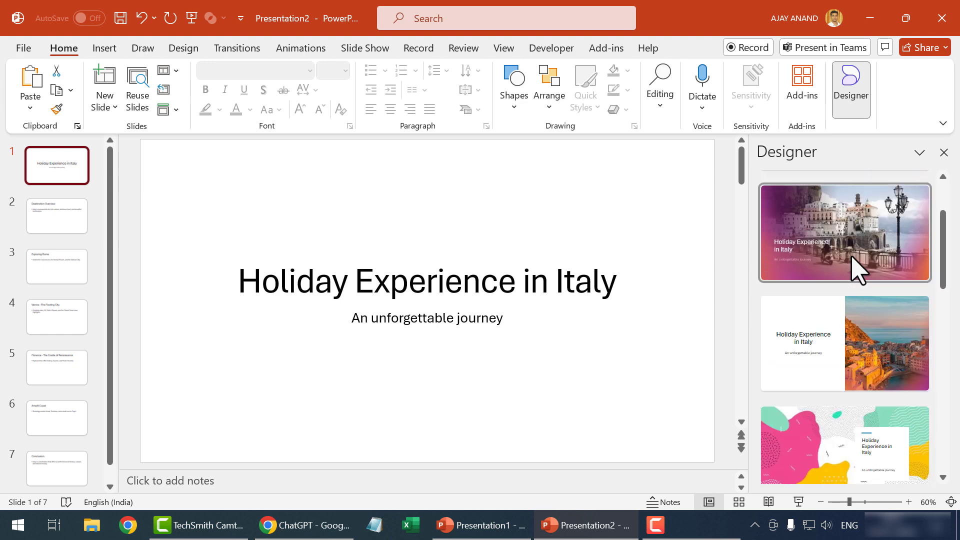
{"action": "left_click", "coordinate": [857, 240]}
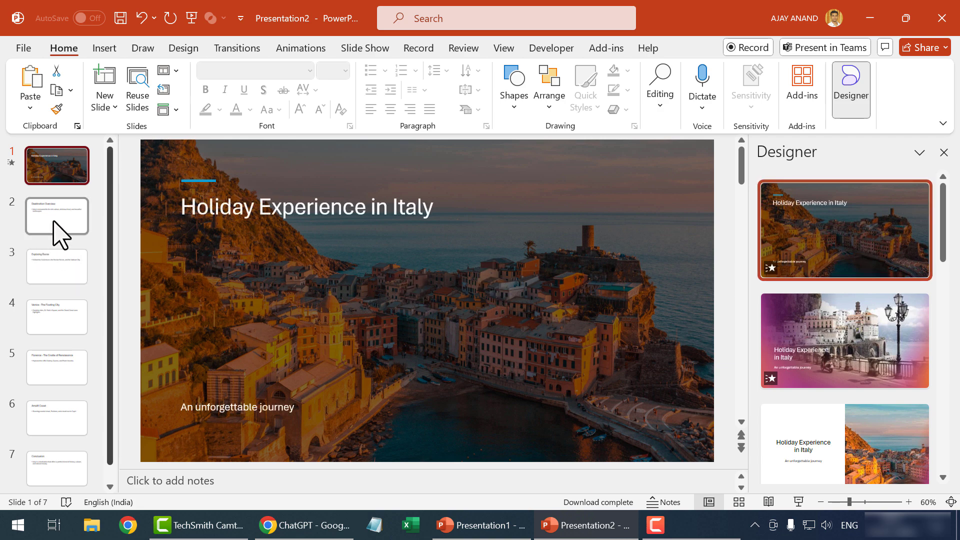
- Apply the dark hillside village photo layout to slide 2
{"action": "left_click", "coordinate": [59, 235]}
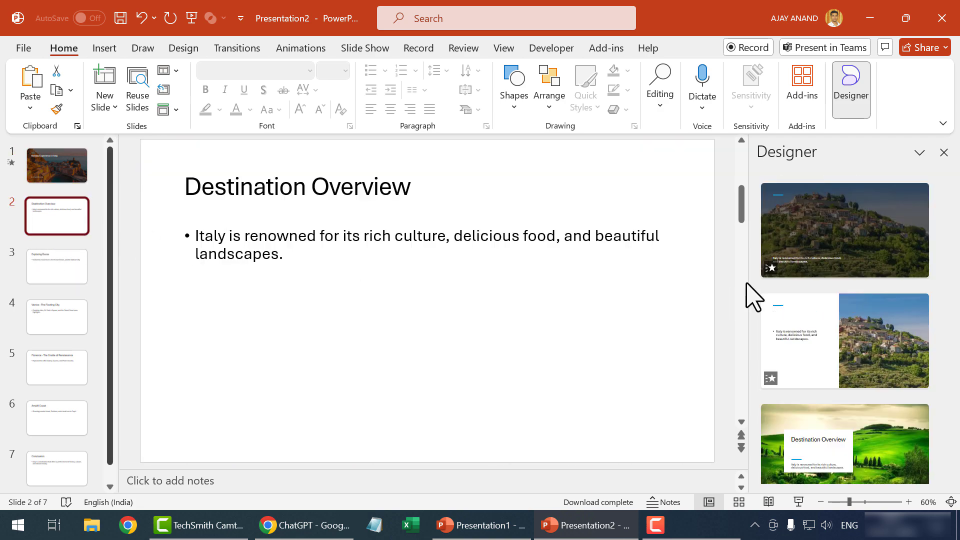
{"action": "left_click", "coordinate": [870, 255]}
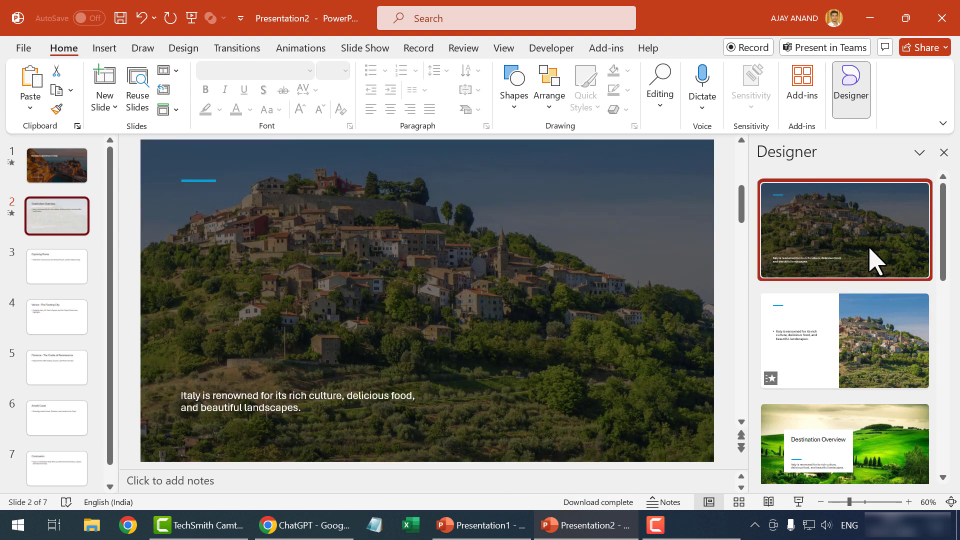
{"action": "left_click", "coordinate": [43, 276]}
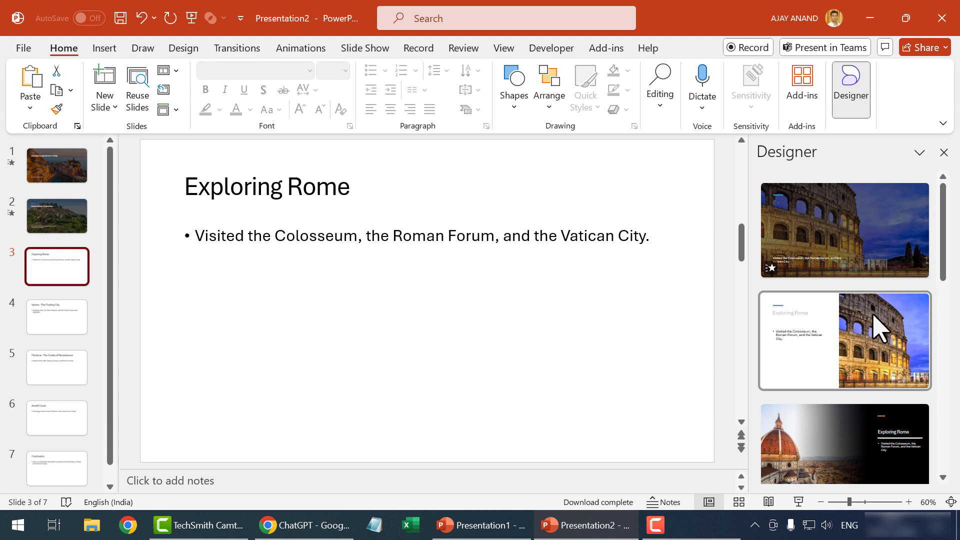
- Apply the Colosseum photo design to slide 3 and the gondola design to Venice
{"action": "left_click", "coordinate": [883, 259]}
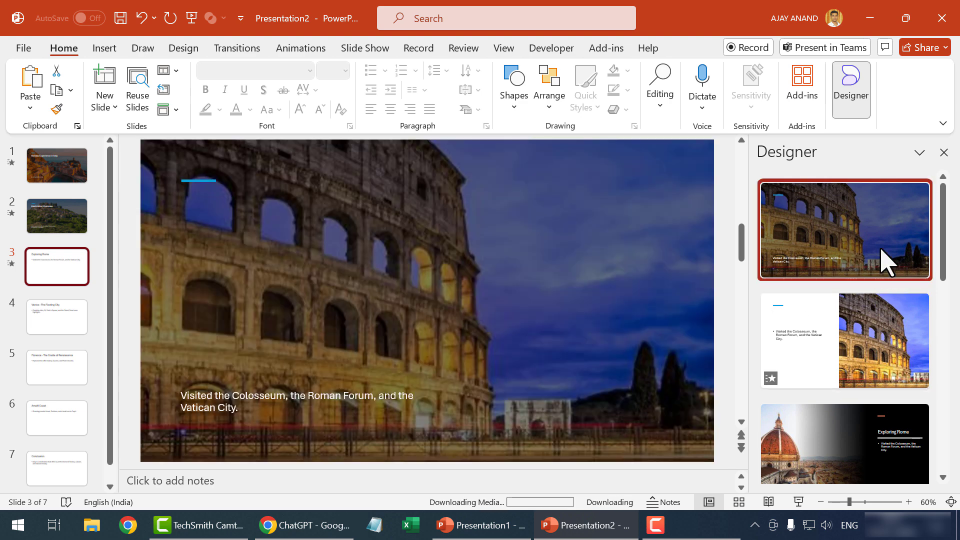
{"action": "left_click", "coordinate": [38, 331]}
{"action": "scroll", "coordinate": [862, 350], "scroll_direction": "down", "scroll_amount": 5}
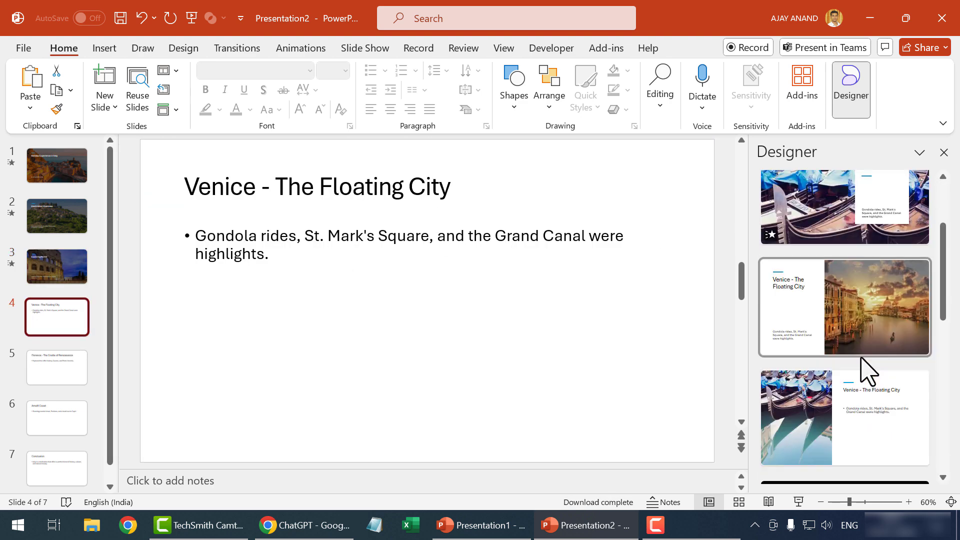
{"action": "scroll", "coordinate": [866, 396], "scroll_direction": "down", "scroll_amount": 2}
{"action": "scroll", "coordinate": [867, 396], "scroll_direction": "up", "scroll_amount": 5}
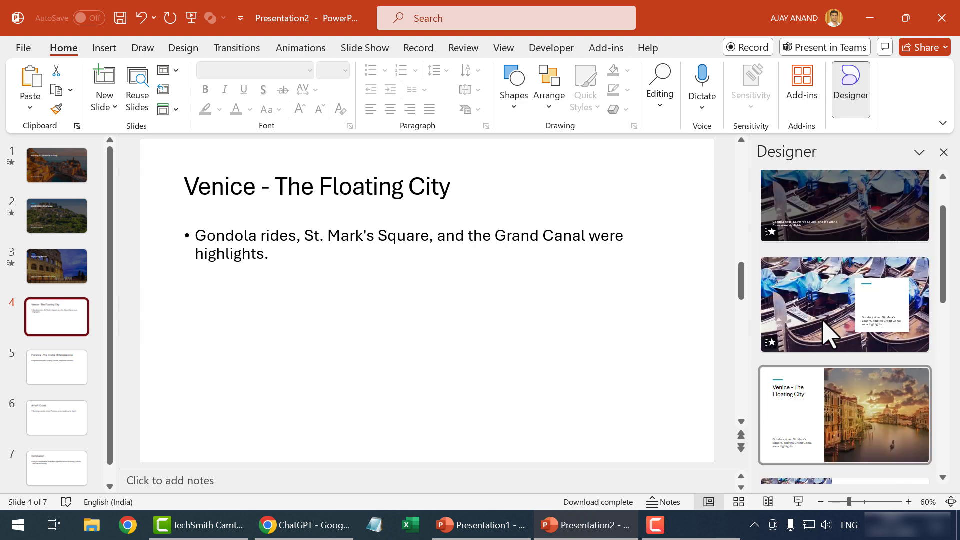
{"action": "left_click", "coordinate": [848, 222]}
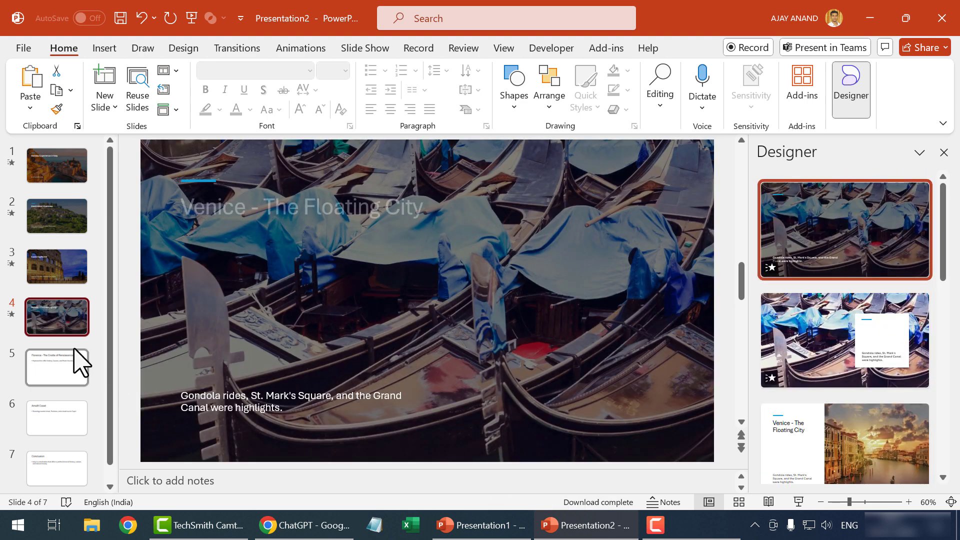
- Apply photo designs to Florence (pink Duomo), Amalfi Coast (window shutters) and Conclusion (orange coastal town)
{"action": "left_click", "coordinate": [55, 358]}
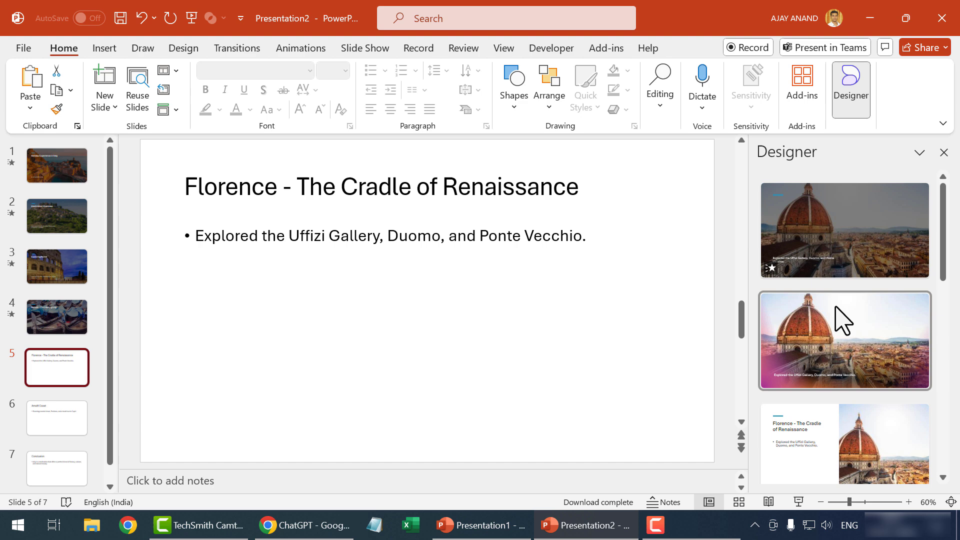
{"action": "left_click", "coordinate": [824, 344]}
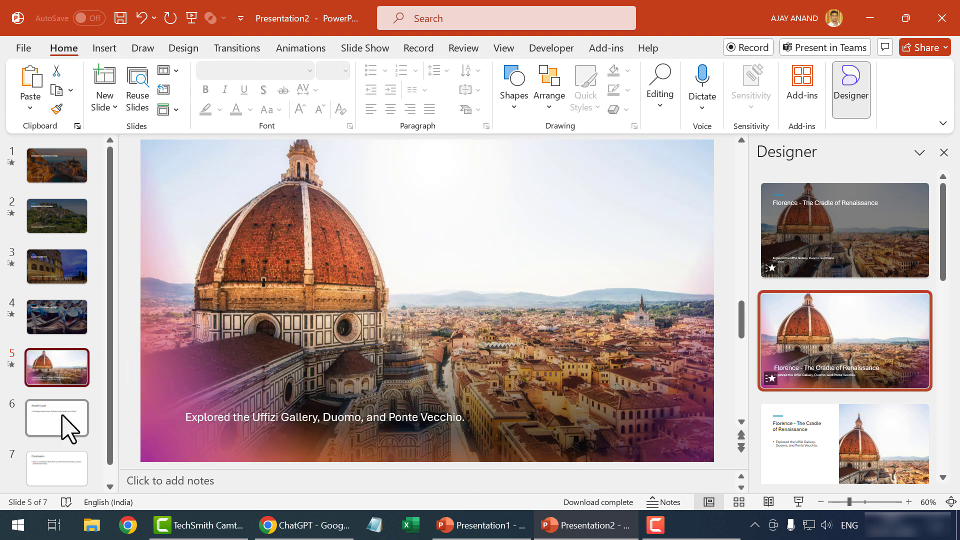
{"action": "left_click", "coordinate": [63, 417]}
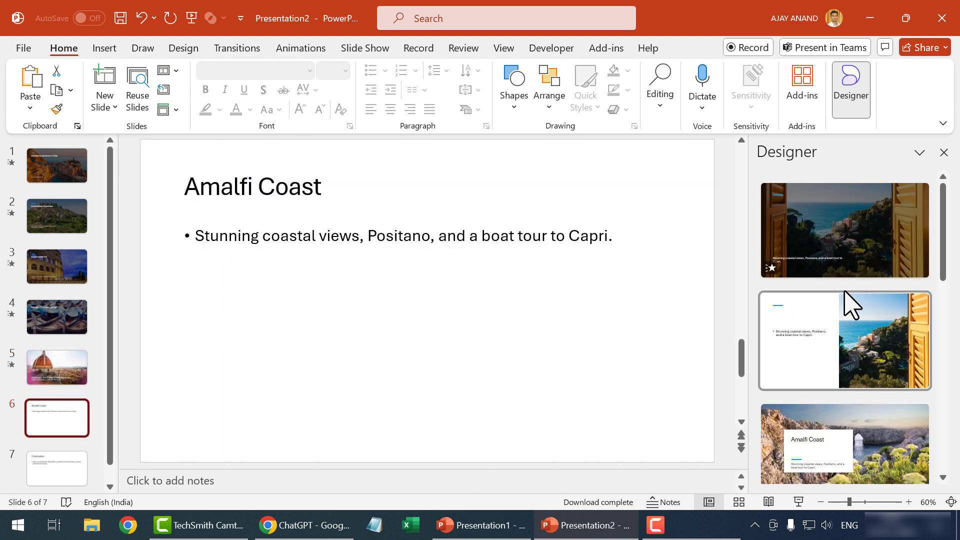
{"action": "scroll", "coordinate": [859, 320], "scroll_direction": "down", "scroll_amount": 1}
{"action": "scroll", "coordinate": [868, 335], "scroll_direction": "down", "scroll_amount": 5}
{"action": "scroll", "coordinate": [861, 368], "scroll_direction": "up", "scroll_amount": 6}
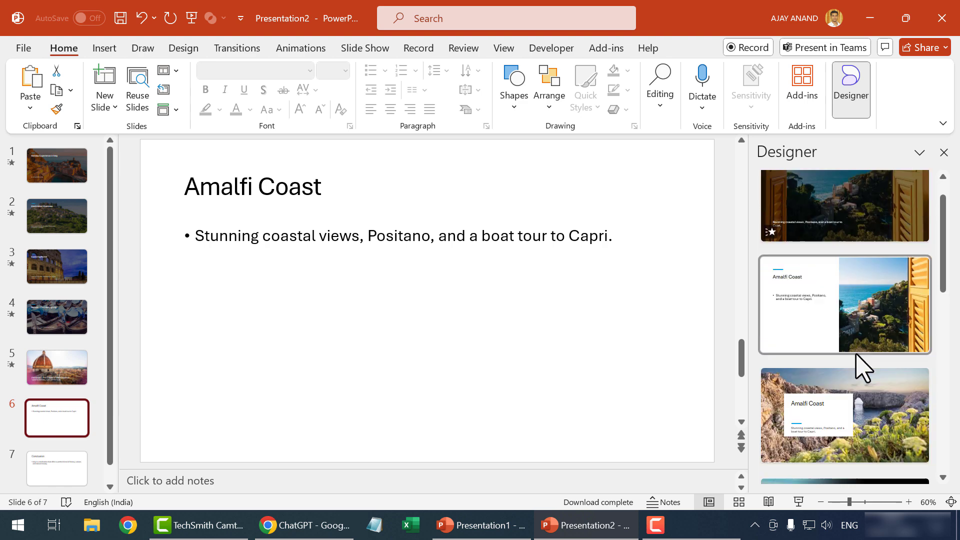
{"action": "left_click", "coordinate": [858, 248]}
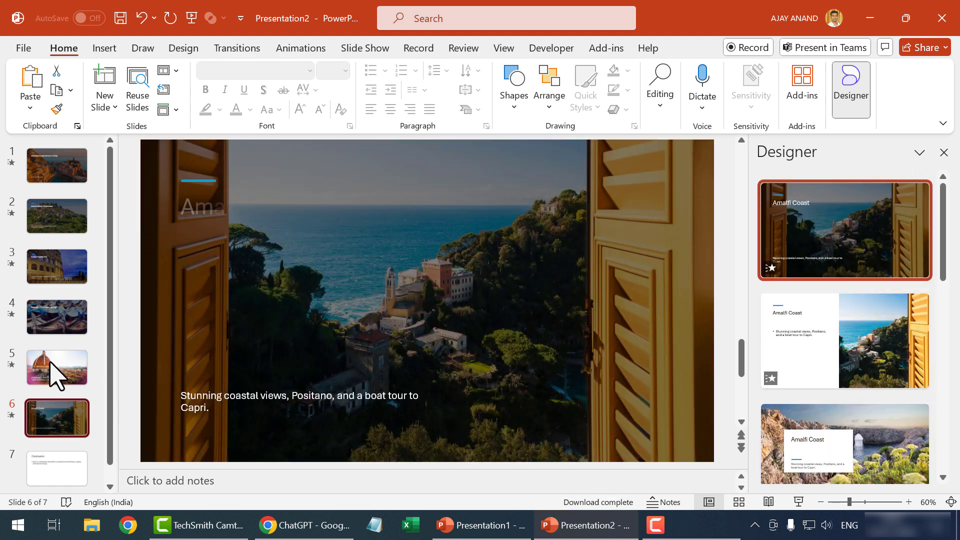
{"action": "left_click", "coordinate": [57, 460]}
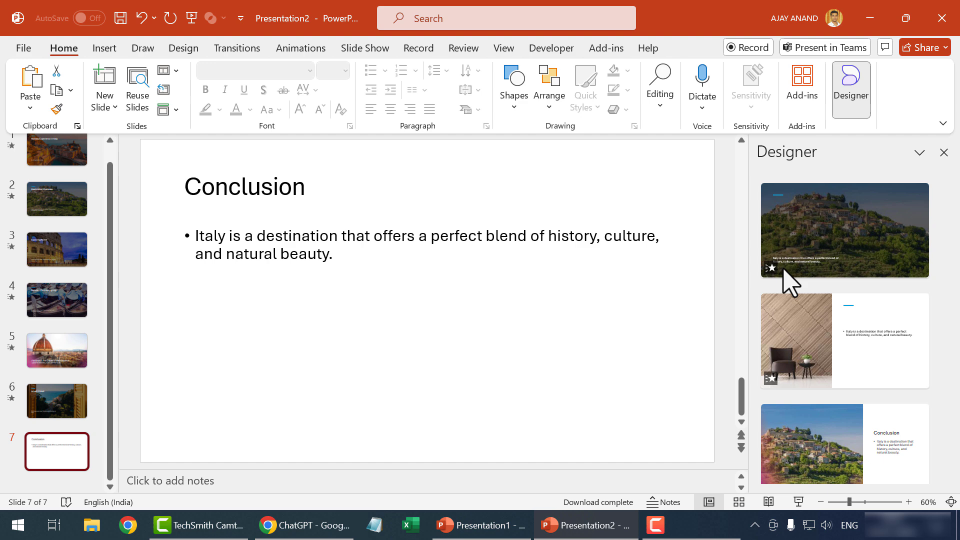
{"action": "scroll", "coordinate": [850, 273], "scroll_direction": "down", "scroll_amount": 5}
{"action": "left_click", "coordinate": [875, 316]}
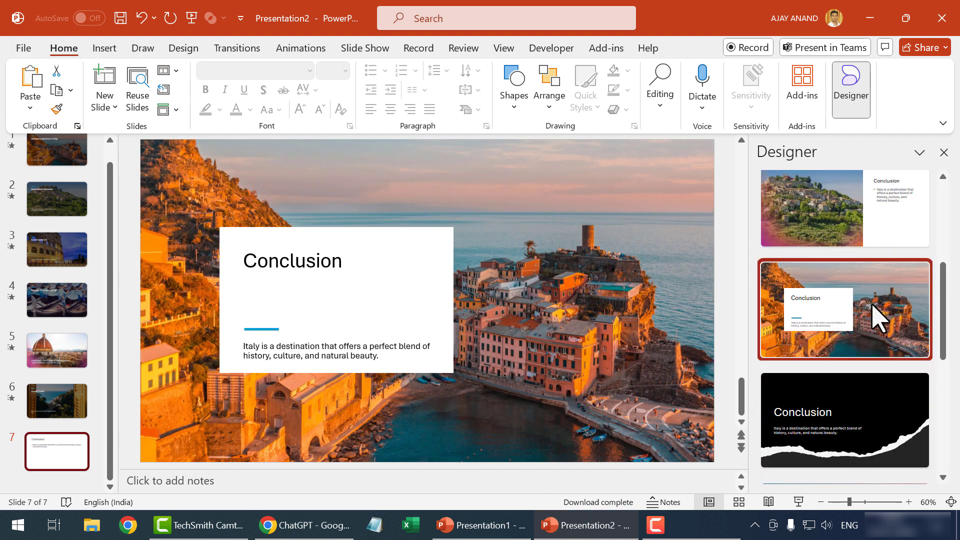
{"action": "scroll", "coordinate": [181, 332], "scroll_direction": "up", "scroll_amount": 5}
{"action": "scroll", "coordinate": [181, 332], "scroll_direction": "up", "scroll_amount": 2}
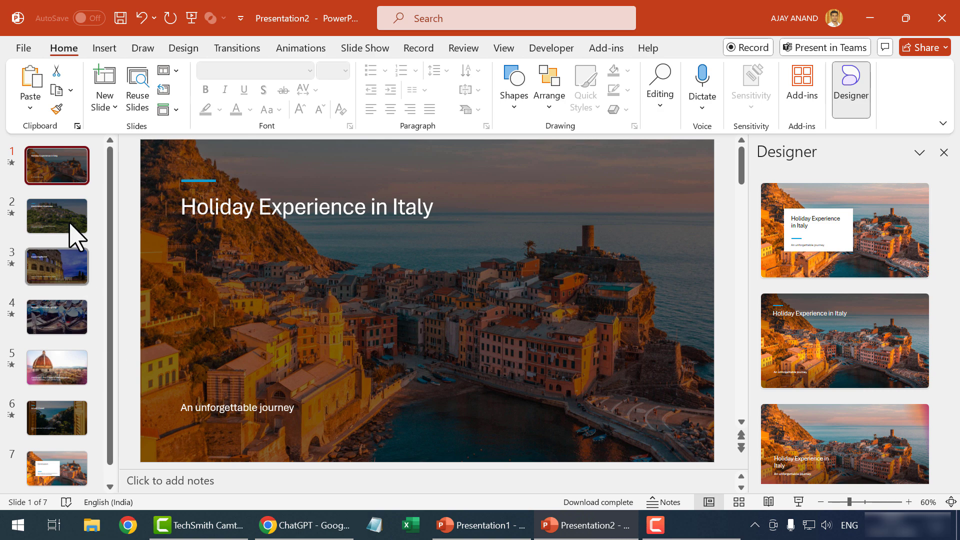
- Play the slideshow from the beginning, exit it, and return to ChatGPT in Chrome
{"action": "left_click", "coordinate": [365, 48]}
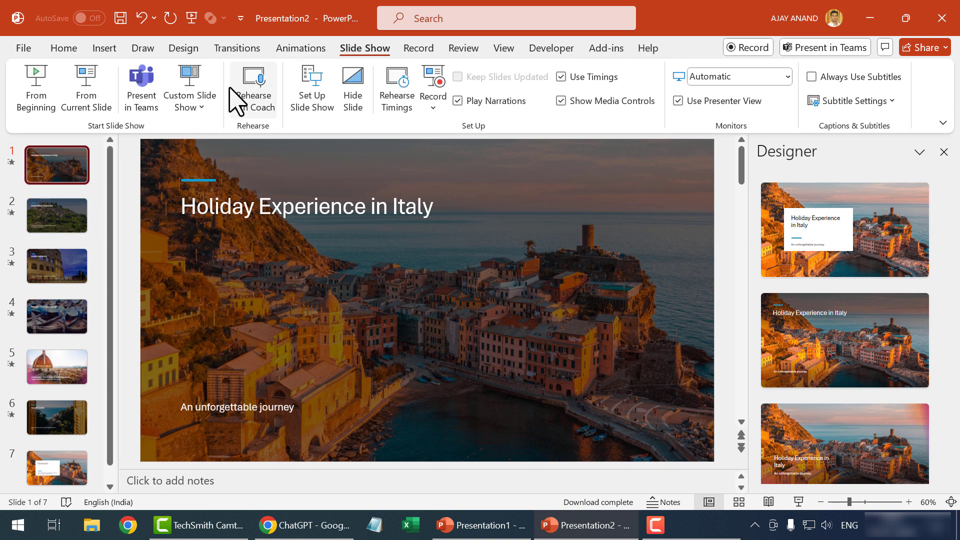
{"action": "left_click", "coordinate": [41, 103]}
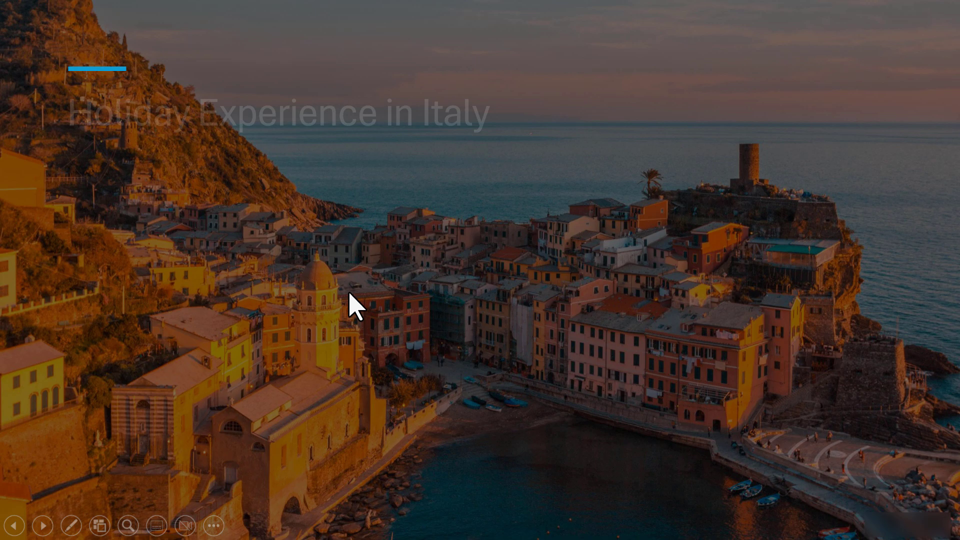
{"action": "left_click", "coordinate": [409, 273]}
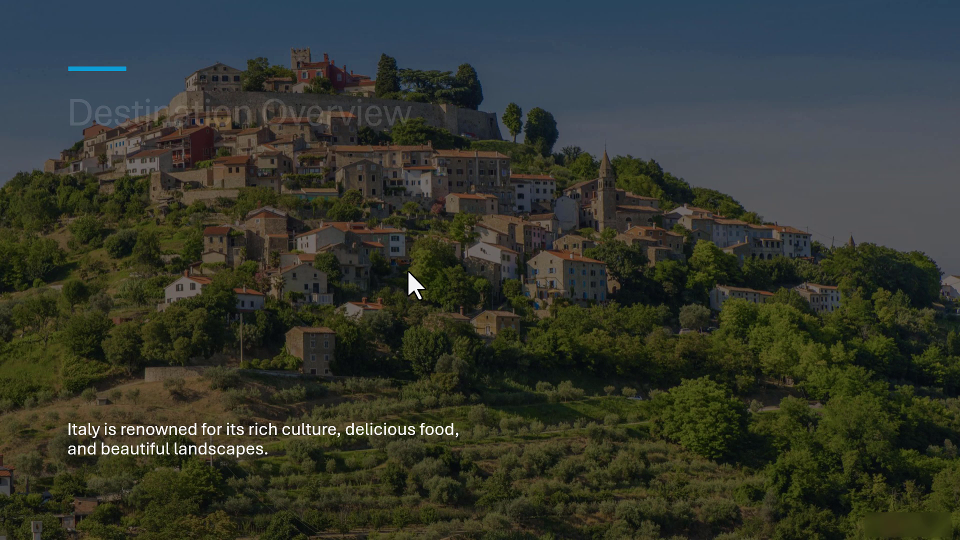
{"action": "left_click", "coordinate": [409, 272]}
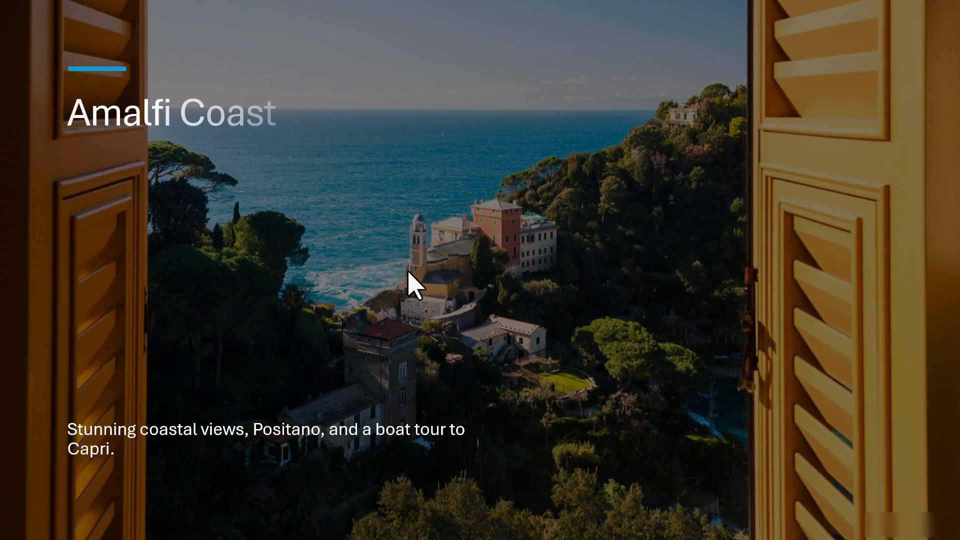
{"action": "left_click", "coordinate": [409, 273]}
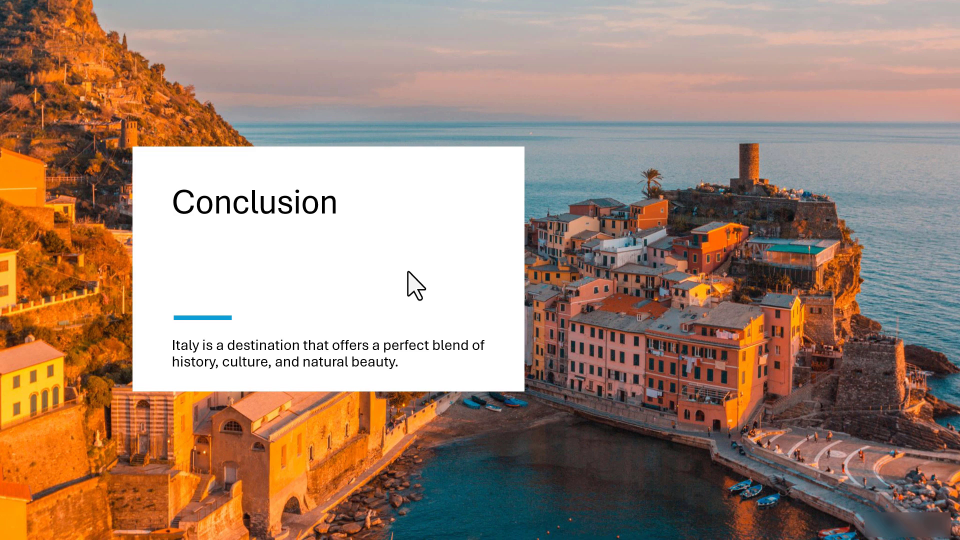
{"action": "key", "text": "Escape"}
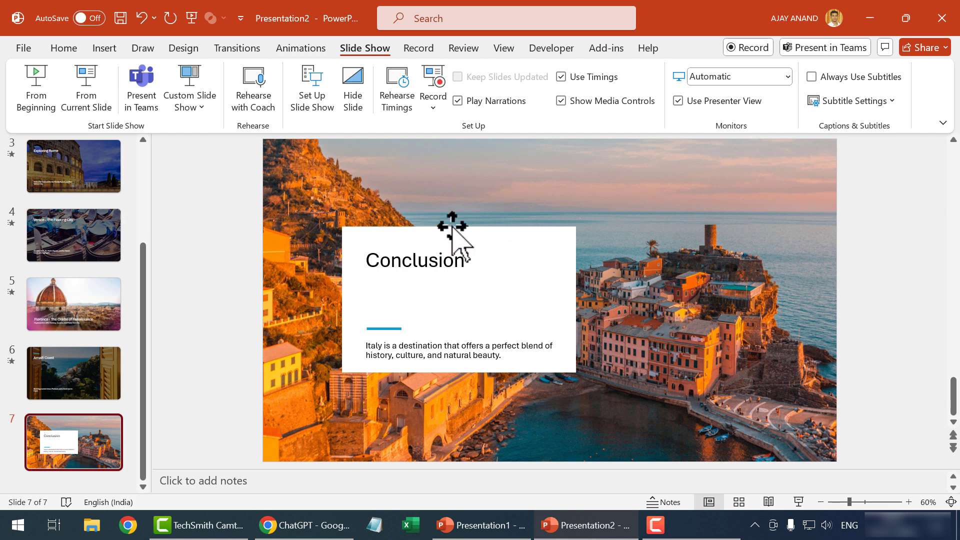
{"action": "left_click", "coordinate": [318, 525]}
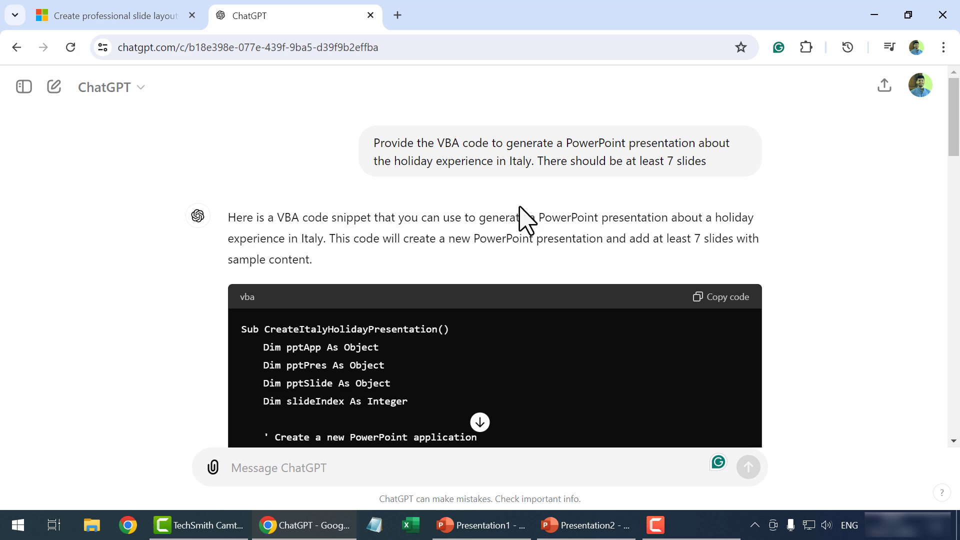
- Scroll to the reply's end, then play the Get design ideas video on Microsoft's Designer page
{"action": "scroll", "coordinate": [429, 304], "scroll_direction": "down", "scroll_amount": 20}
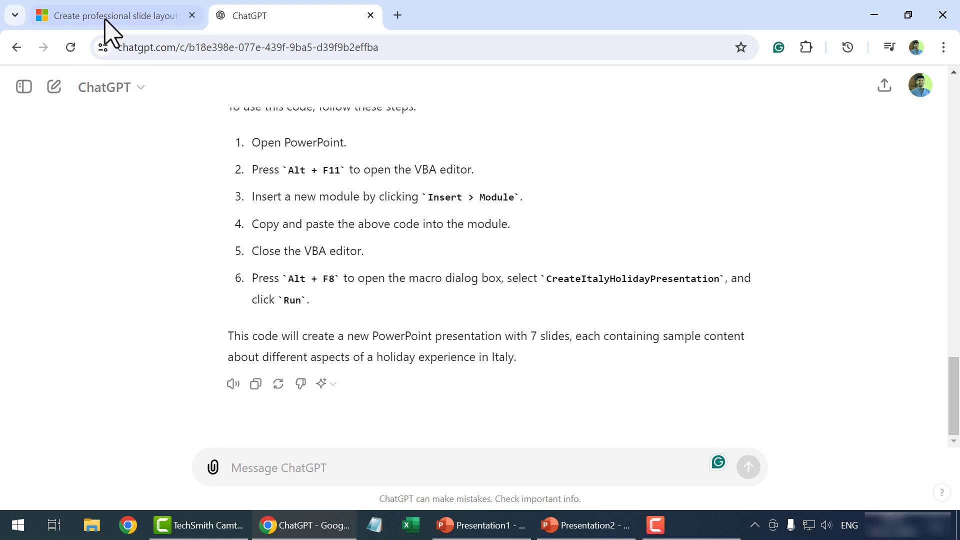
{"action": "left_click", "coordinate": [105, 20]}
{"action": "scroll", "coordinate": [242, 256], "scroll_direction": "down", "scroll_amount": 13}
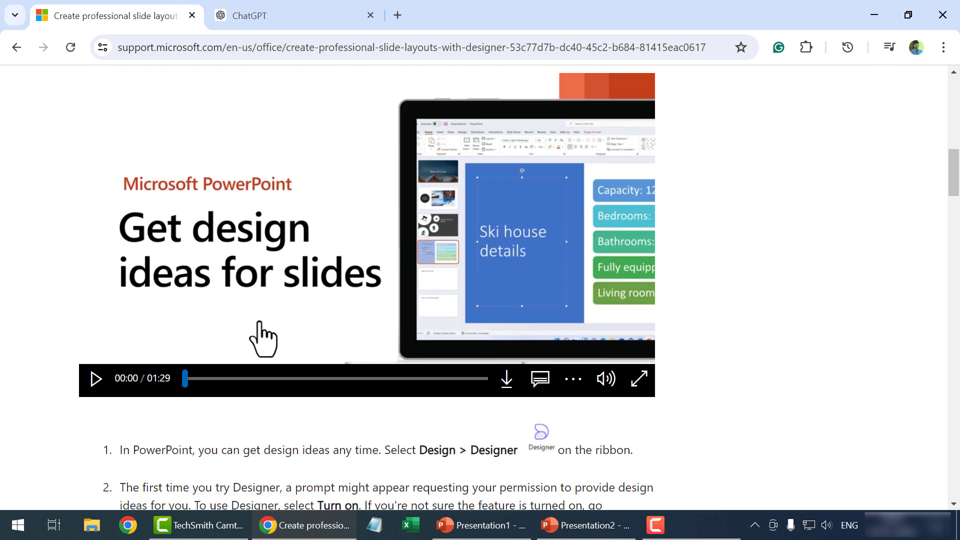
{"action": "left_click", "coordinate": [96, 381]}
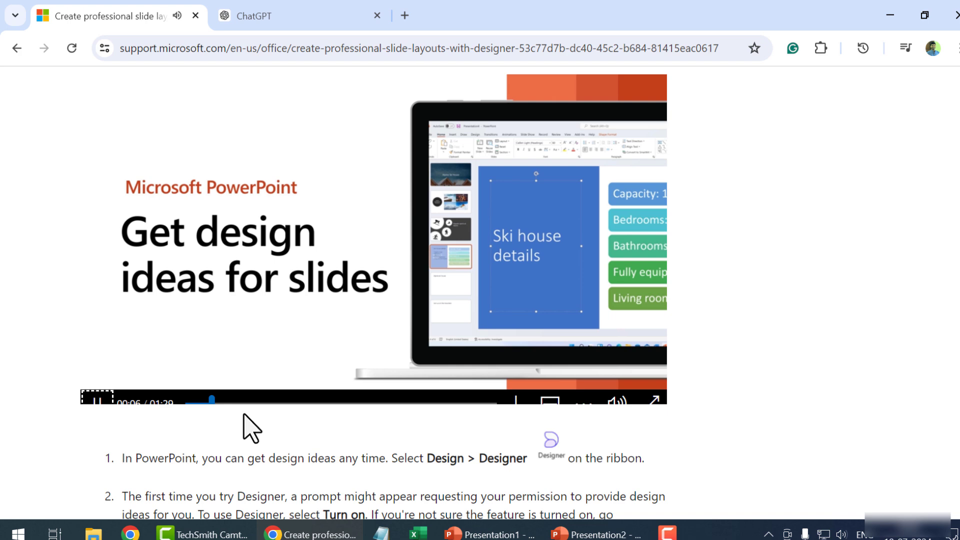